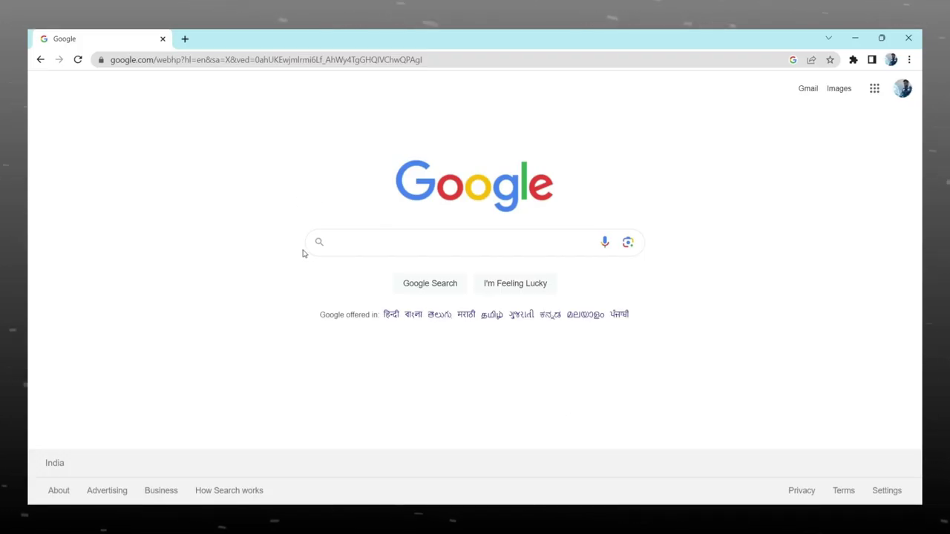
# Search Google for 'adobe firefly' and open Adobe's Firefly page from the results
pyautogui.write('adobe')
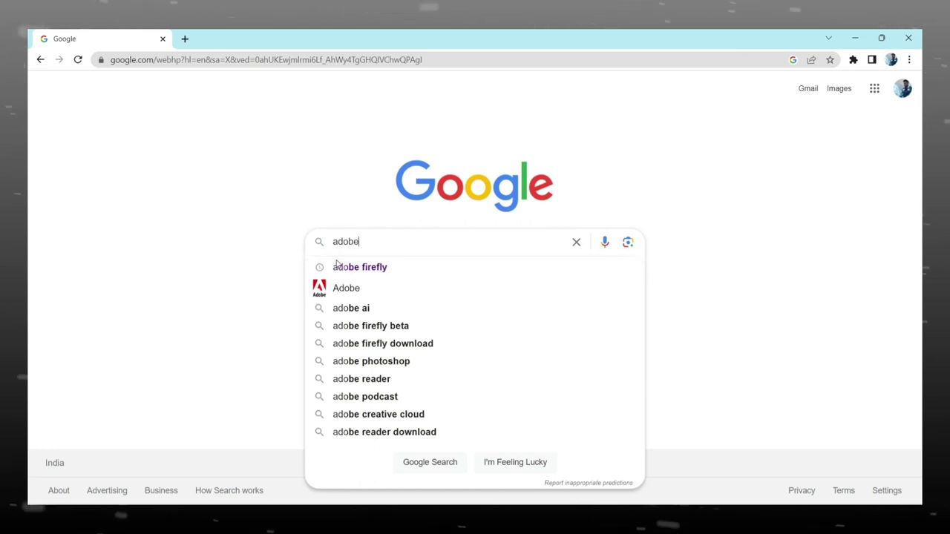
pyautogui.click(424, 268)
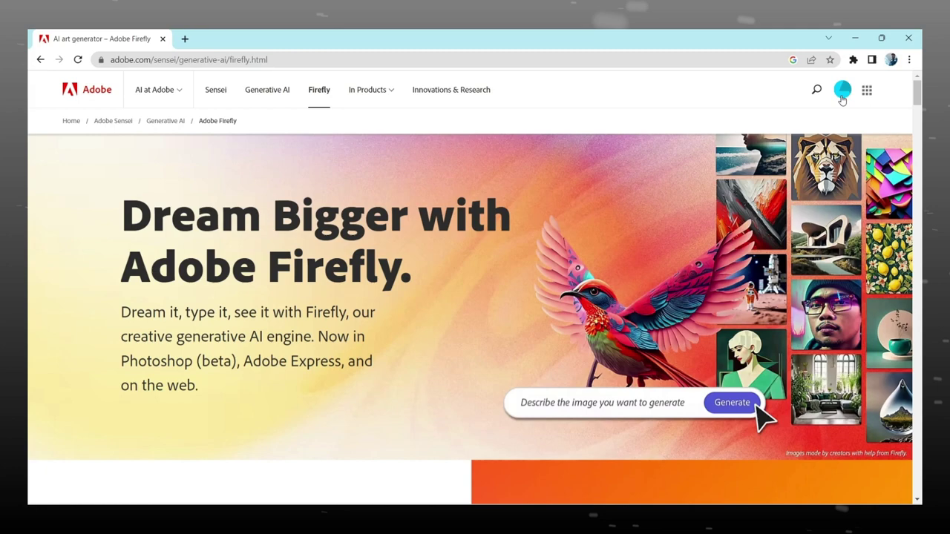
# Check the signed-in account, then launch Text to image from the 'Try these out' section
pyautogui.click(843, 89)
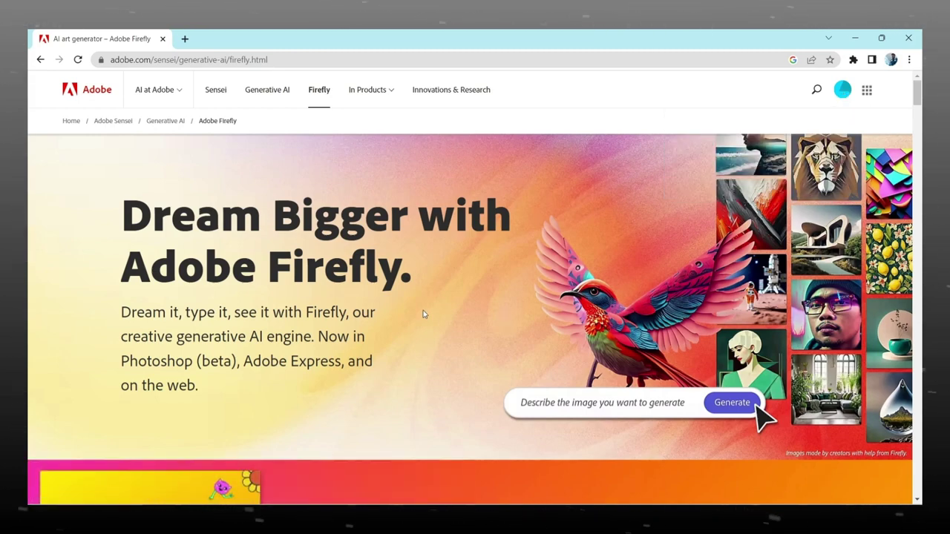
pyautogui.scroll(-3, 423, 310)
pyautogui.scroll(-3, 427, 300)
pyautogui.scroll(-2, 428, 302)
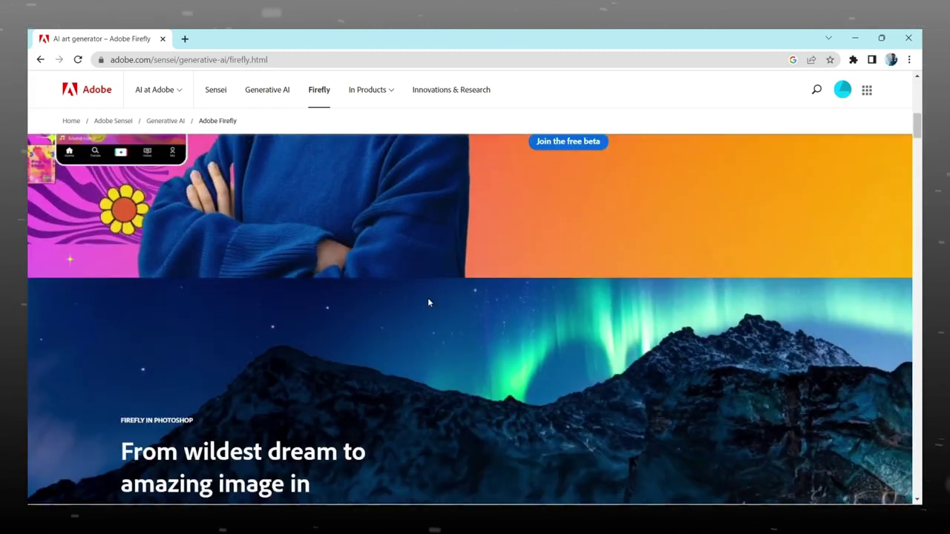
pyautogui.scroll(-2, 483, 312)
pyautogui.scroll(-3, 486, 314)
pyautogui.scroll(-2, 514, 296)
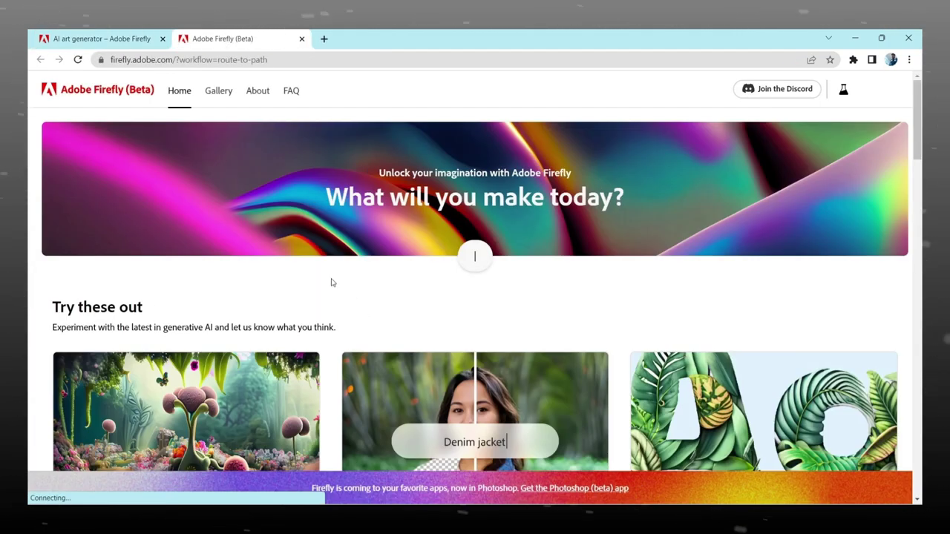
pyautogui.scroll(-1, 635, 302)
pyautogui.scroll(-1, 638, 302)
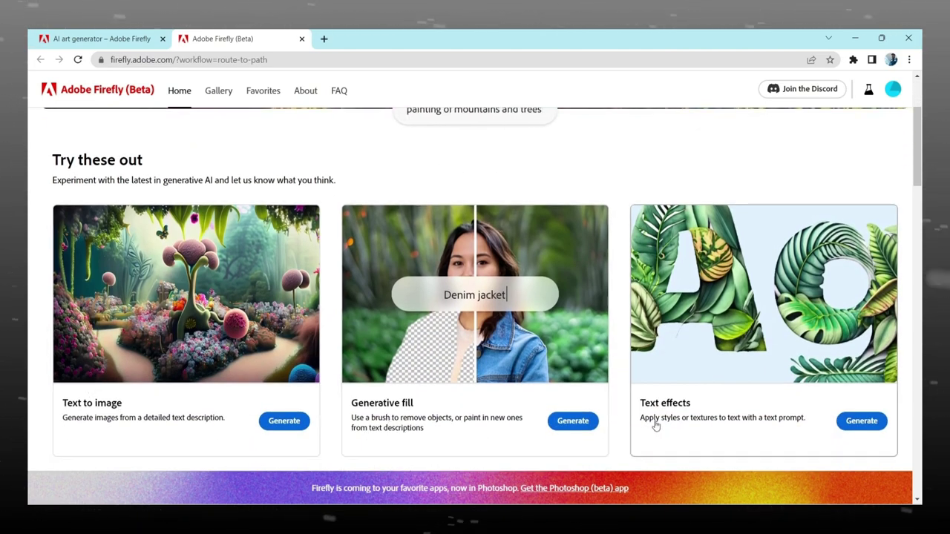
pyautogui.scroll(-1, 270, 339)
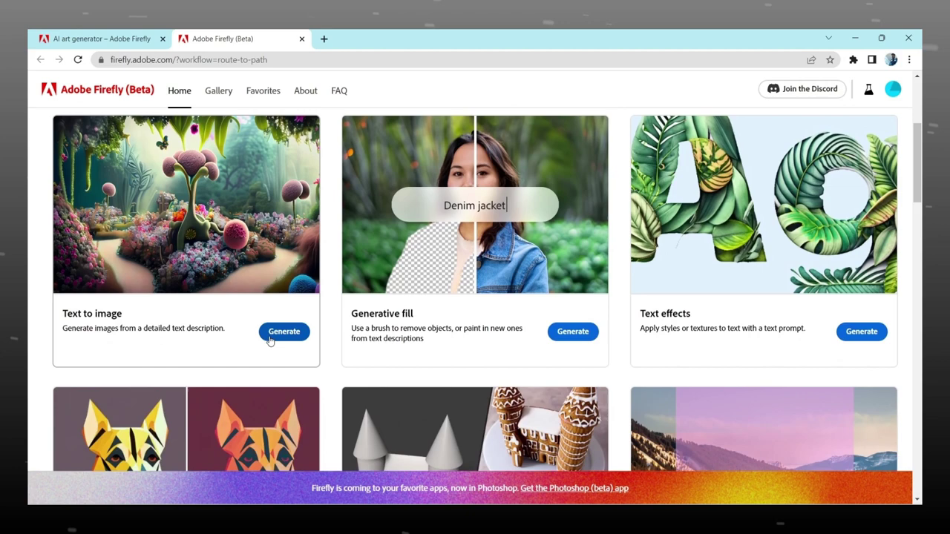
pyautogui.click(282, 334)
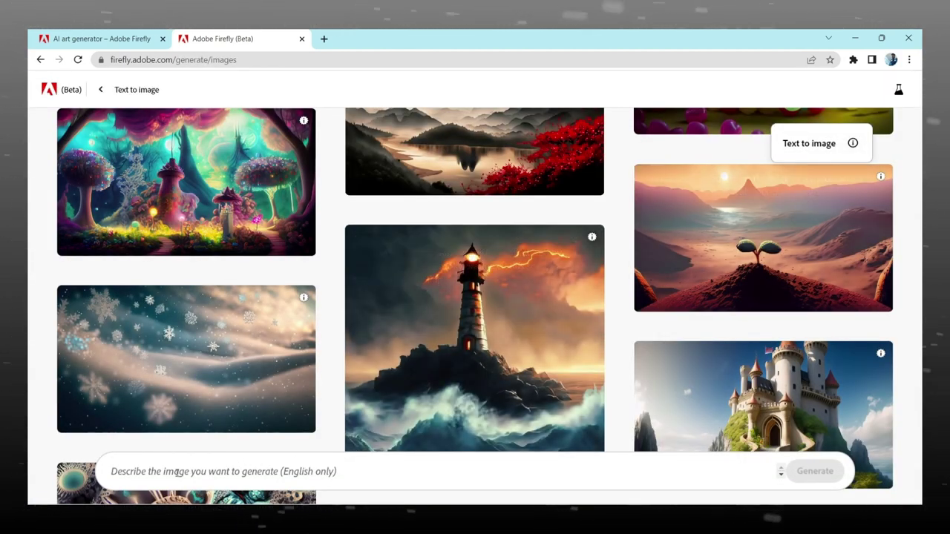
# Generate images from the prompt 'cute teddy bear outside the jungle'
pyautogui.write('cute teddy bear outside the j')
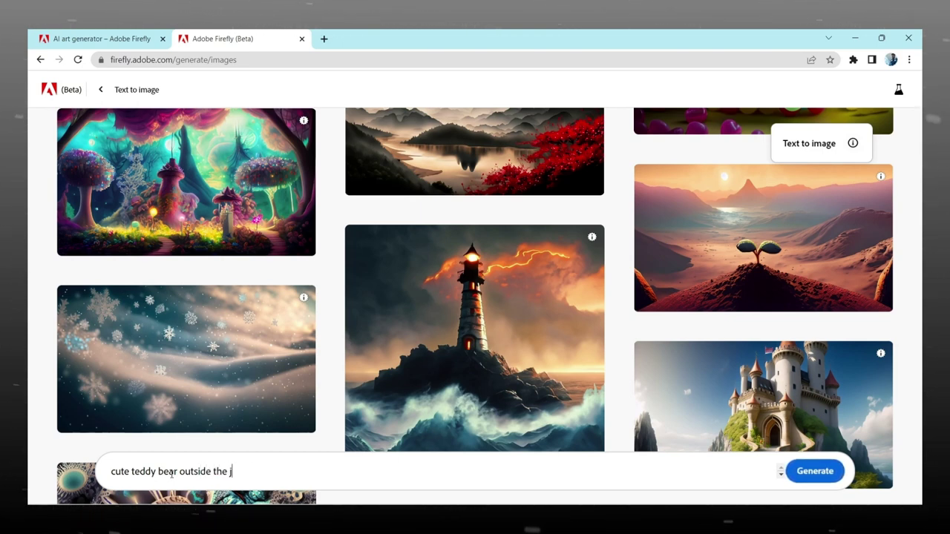
pyautogui.write('ungle')
pyautogui.press('Return')
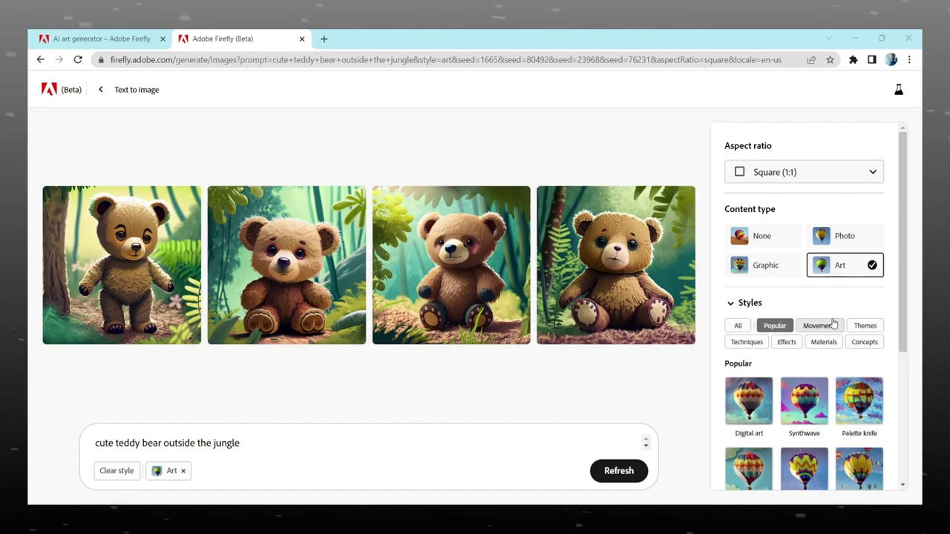
# Switch the content type to Photo and preview each of the four teddy bear photos enlarged
pyautogui.click(844, 236)
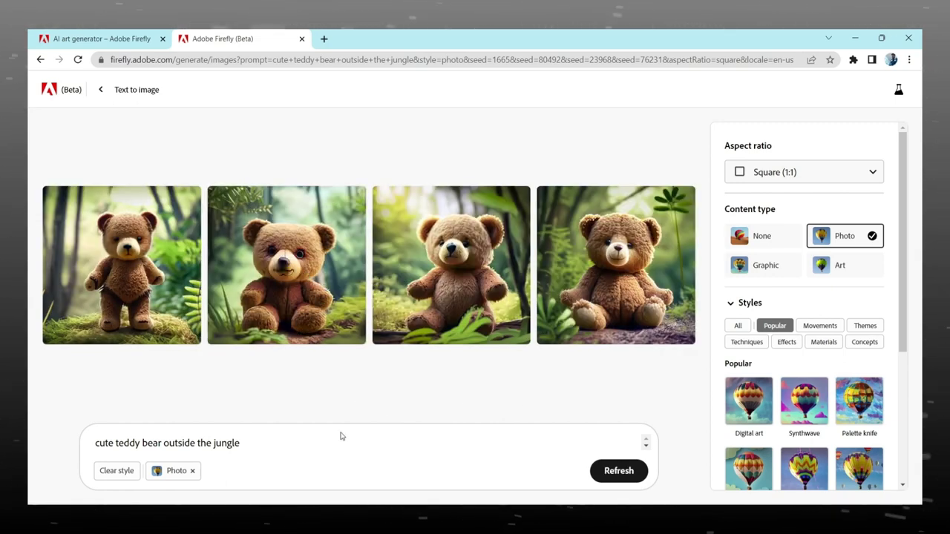
pyautogui.click(430, 301)
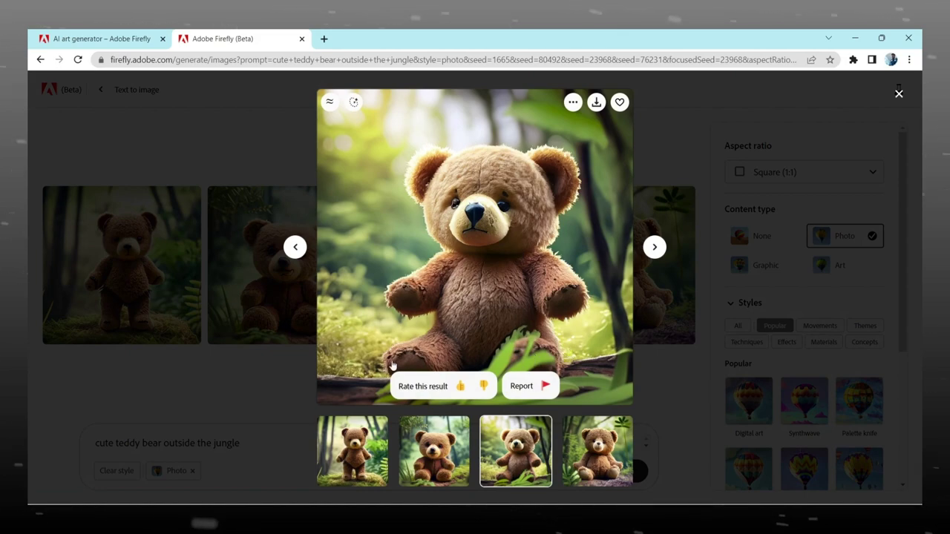
pyautogui.click(654, 249)
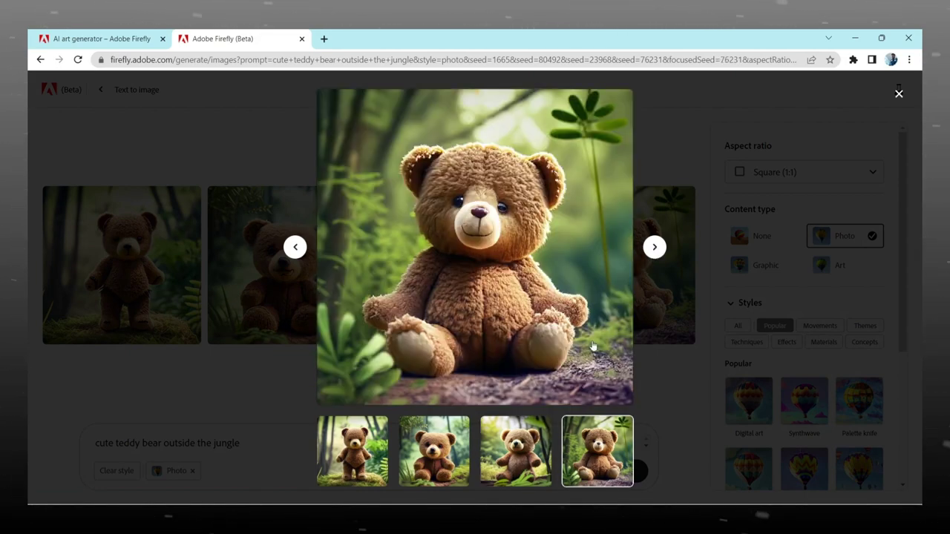
pyautogui.click(519, 456)
pyautogui.click(437, 460)
pyautogui.click(374, 464)
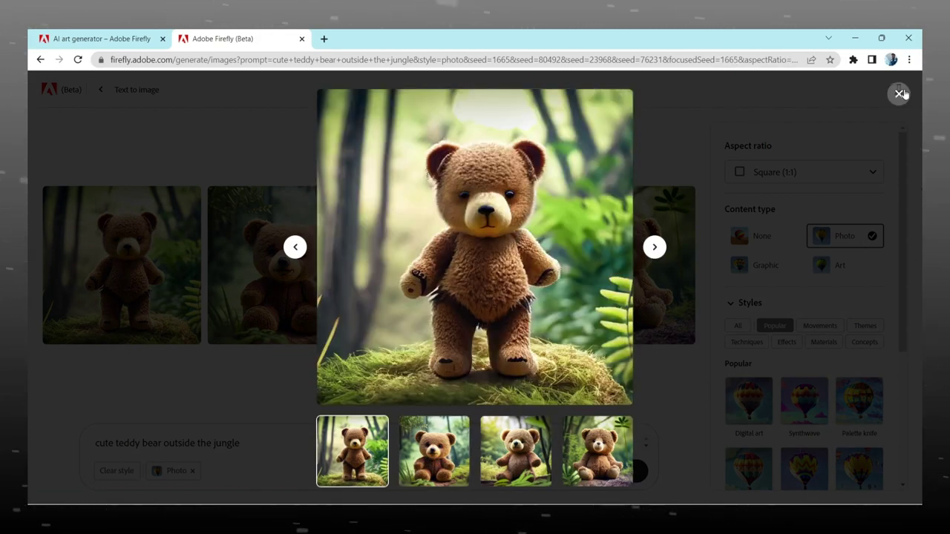
pyautogui.click(900, 94)
# Show all style categories and generate the teddy bears in the Cyberpunk style
pyautogui.scroll(-3, 907, 252)
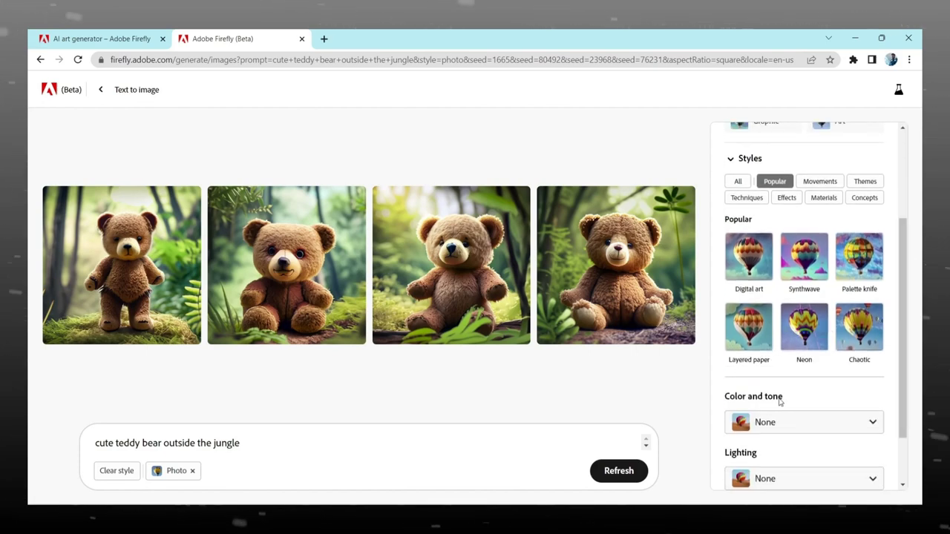
pyautogui.click(738, 181)
pyautogui.scroll(-4, 907, 193)
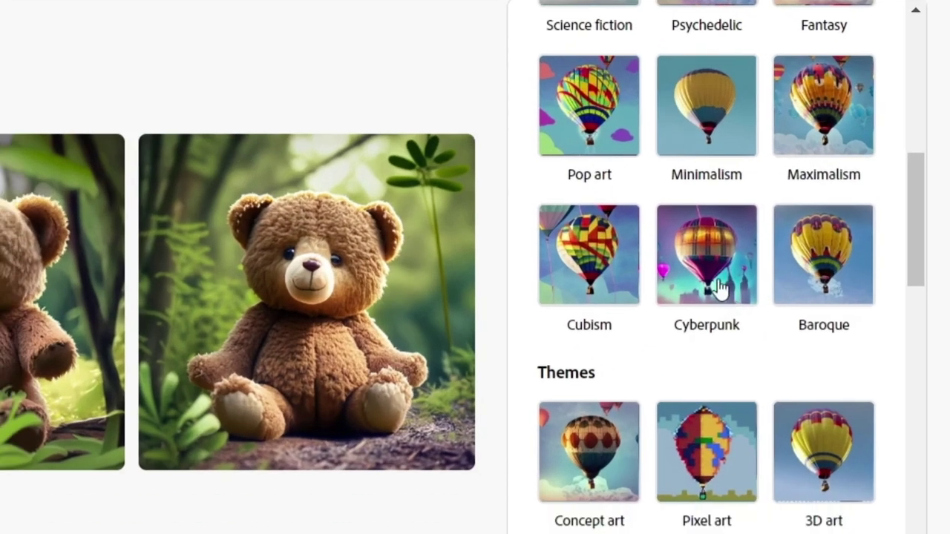
pyautogui.click(719, 288)
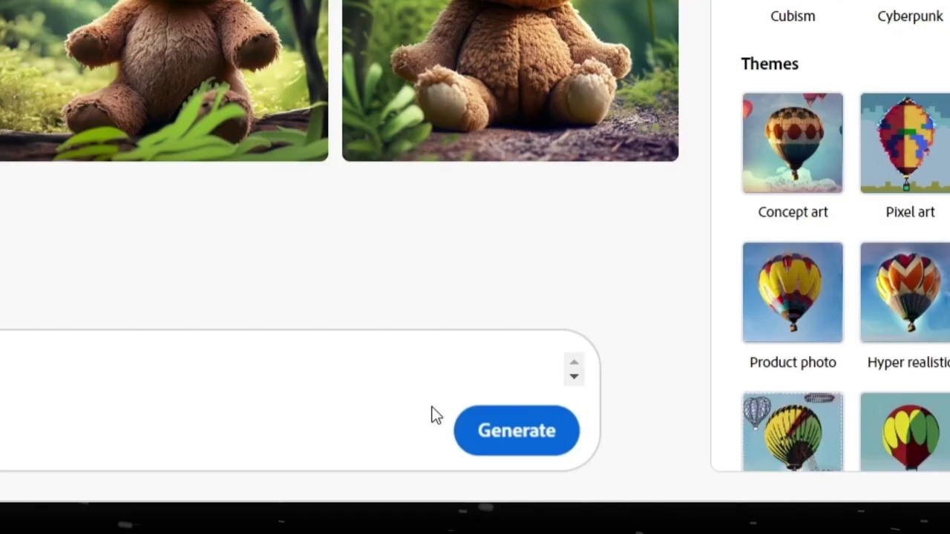
pyautogui.click(605, 478)
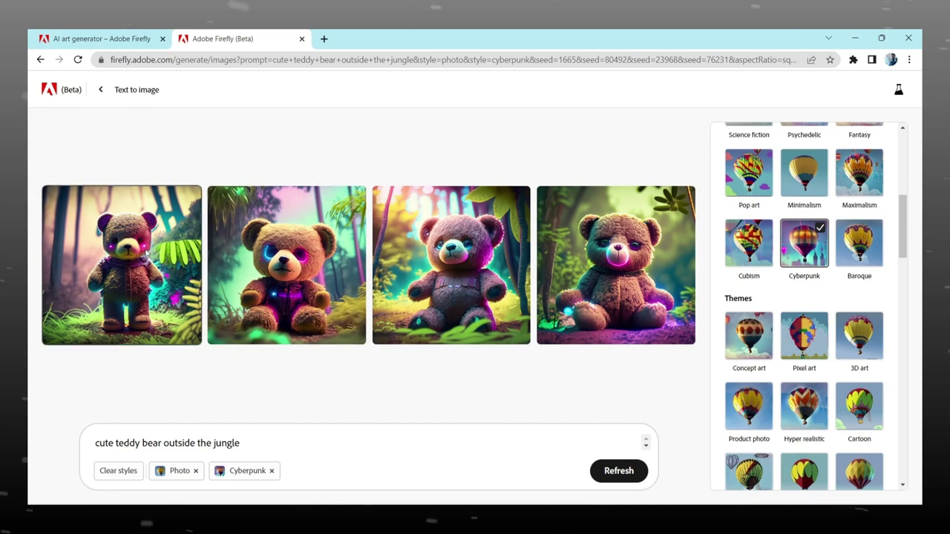
# Preview the four cyberpunk bears enlarged, then remove the Cyberpunk style chip
pyautogui.click(122, 282)
pyautogui.click(654, 247)
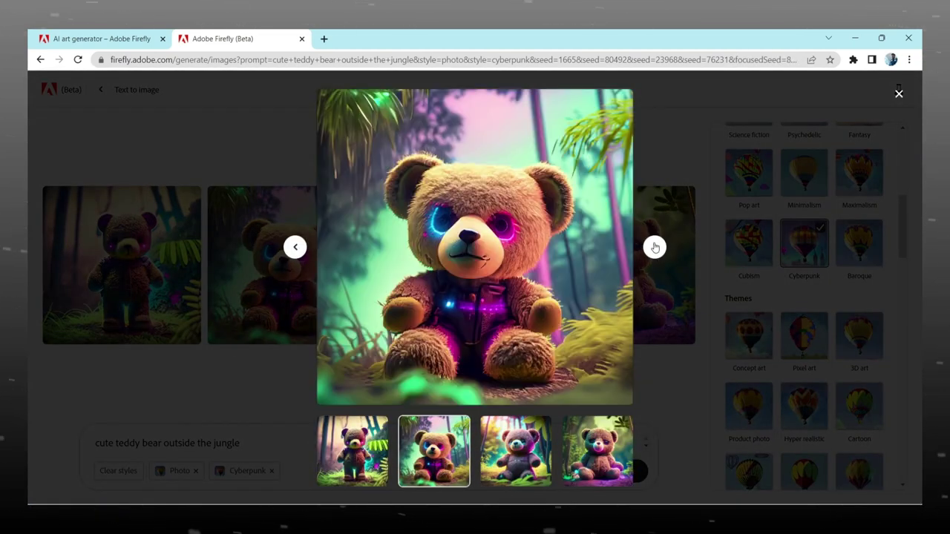
pyautogui.click(654, 247)
pyautogui.click(655, 250)
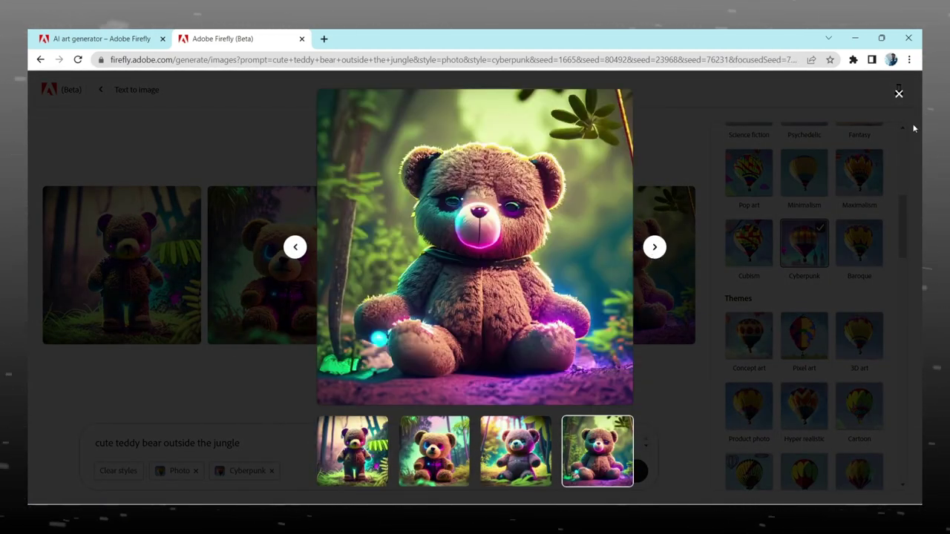
pyautogui.click(899, 93)
pyautogui.click(271, 471)
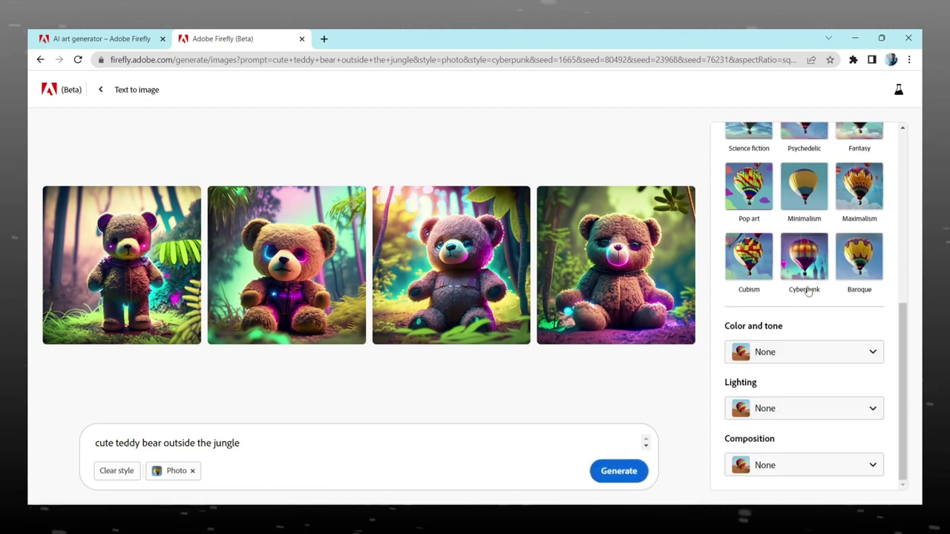
pyautogui.scroll(2, 908, 352)
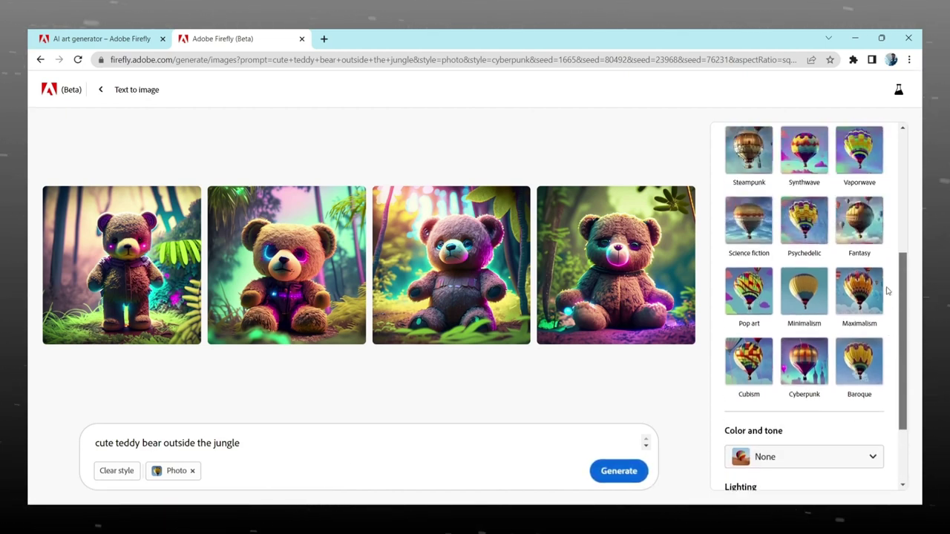
pyautogui.scroll(2, 816, 297)
pyautogui.click(735, 220)
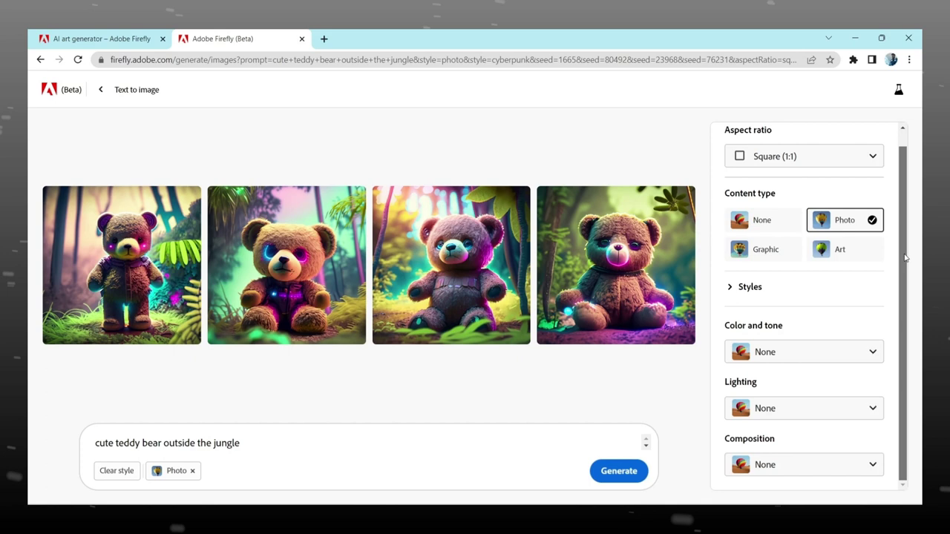
pyautogui.click(774, 466)
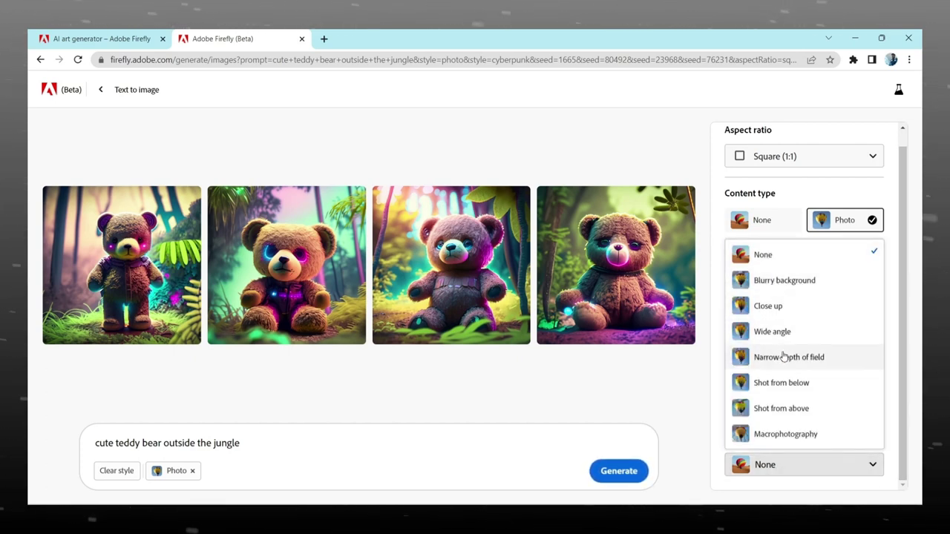
pyautogui.click(763, 409)
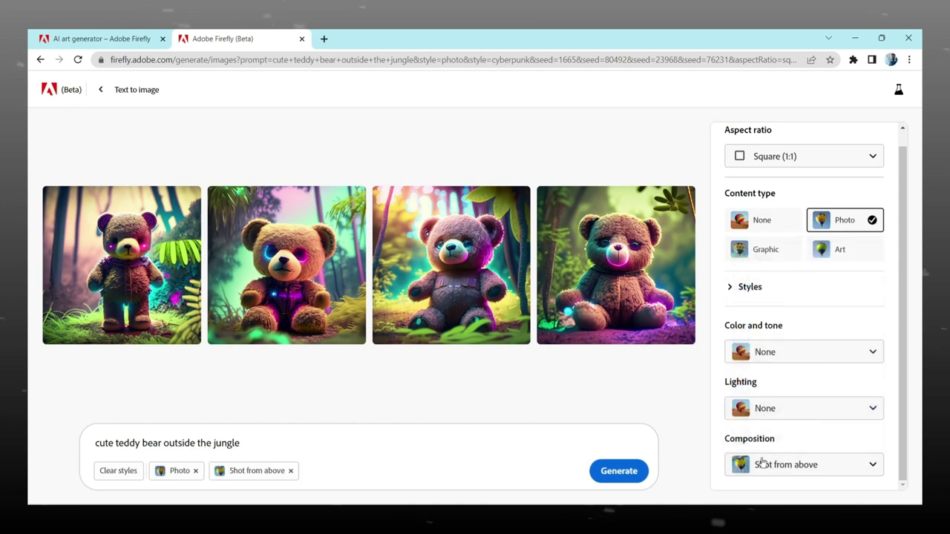
pyautogui.click(618, 472)
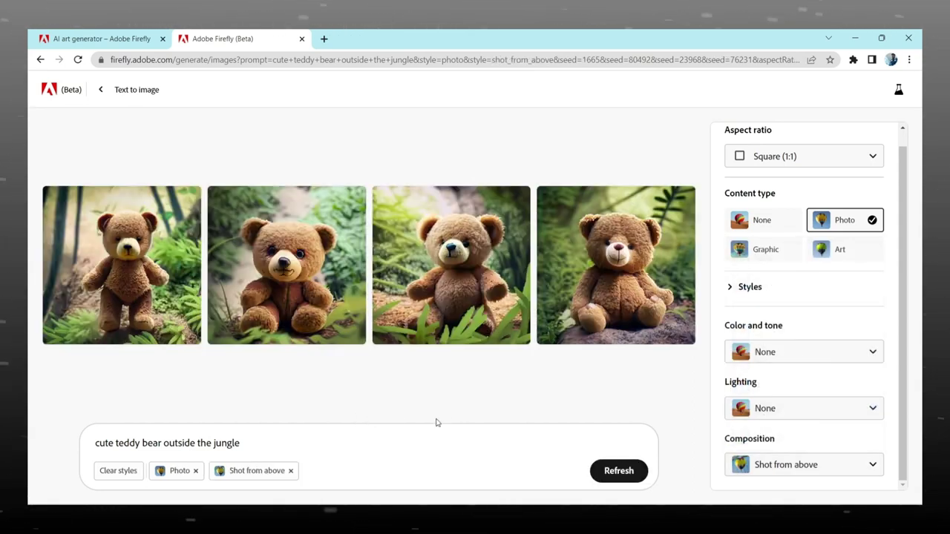
pyautogui.click(171, 315)
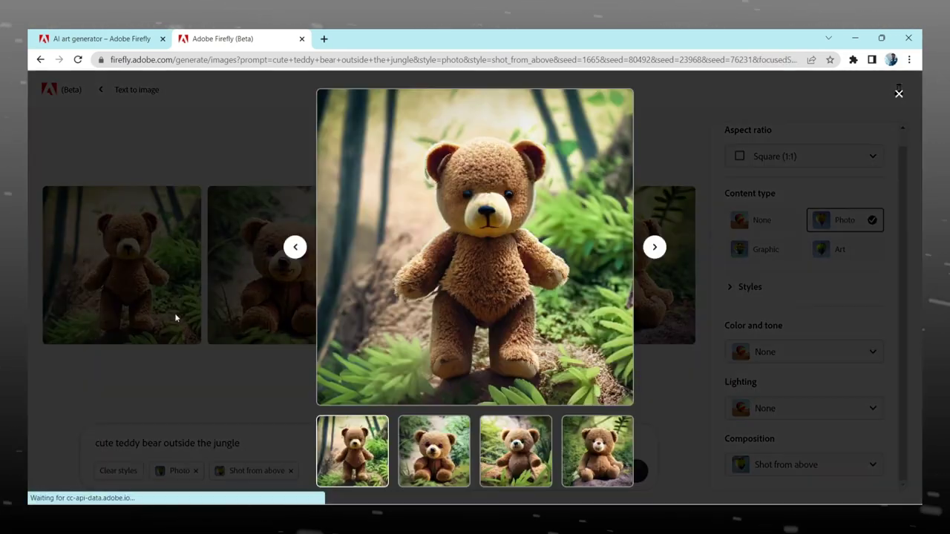
pyautogui.click(445, 470)
pyautogui.press('Right')
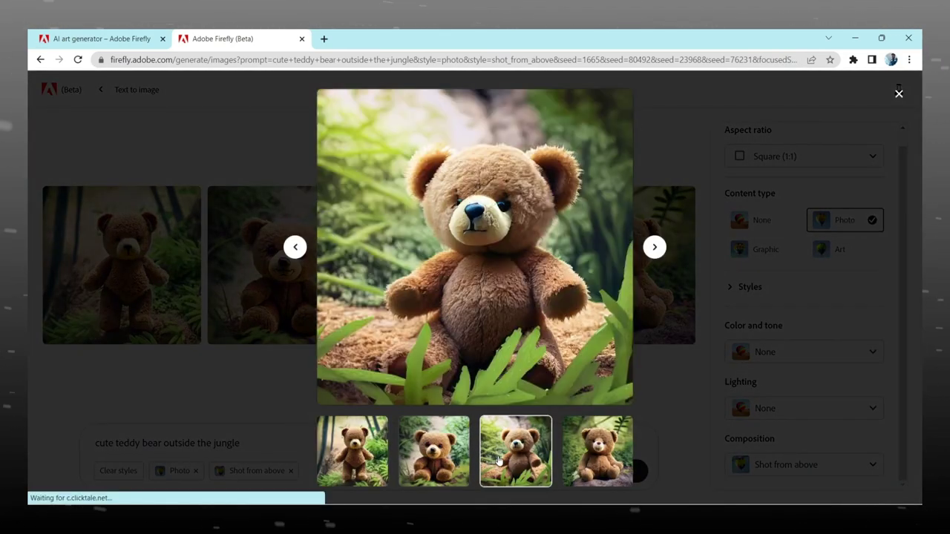
pyautogui.press('Right')
# Set the lighting to Golden hour and regenerate the teddy bear photos
pyautogui.click(899, 93)
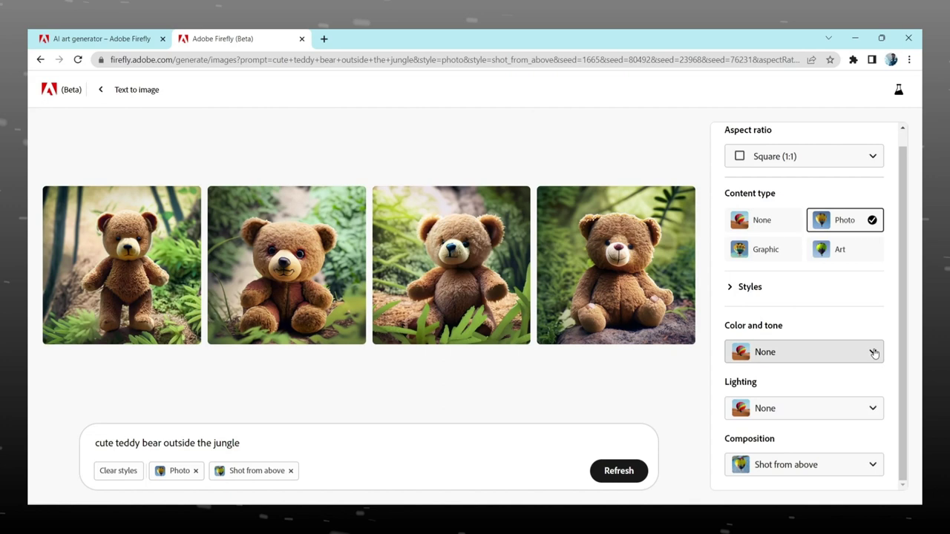
pyautogui.click(809, 416)
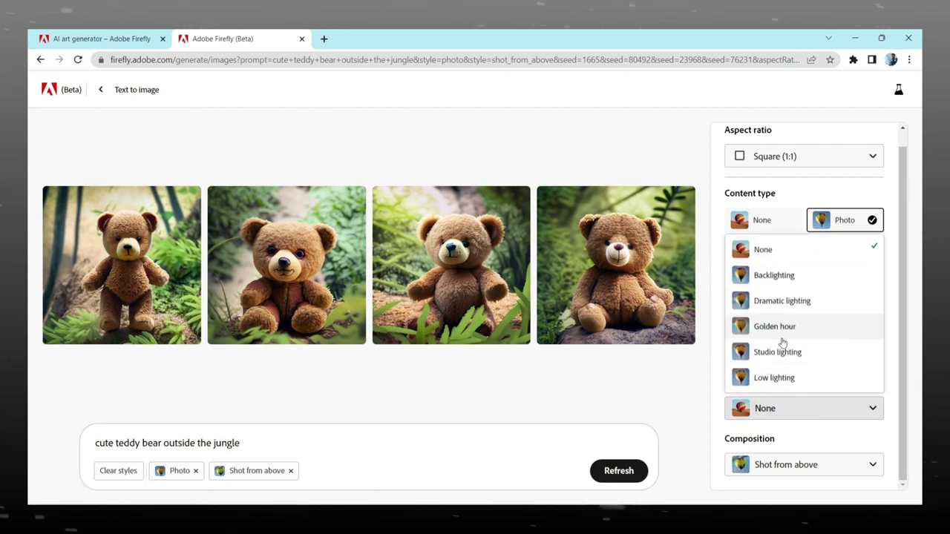
pyautogui.click(775, 326)
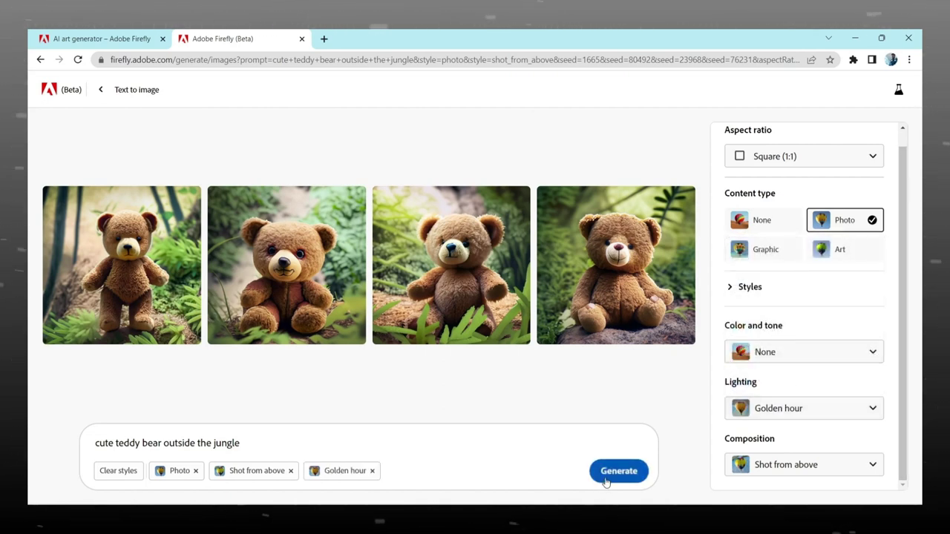
pyautogui.click(608, 475)
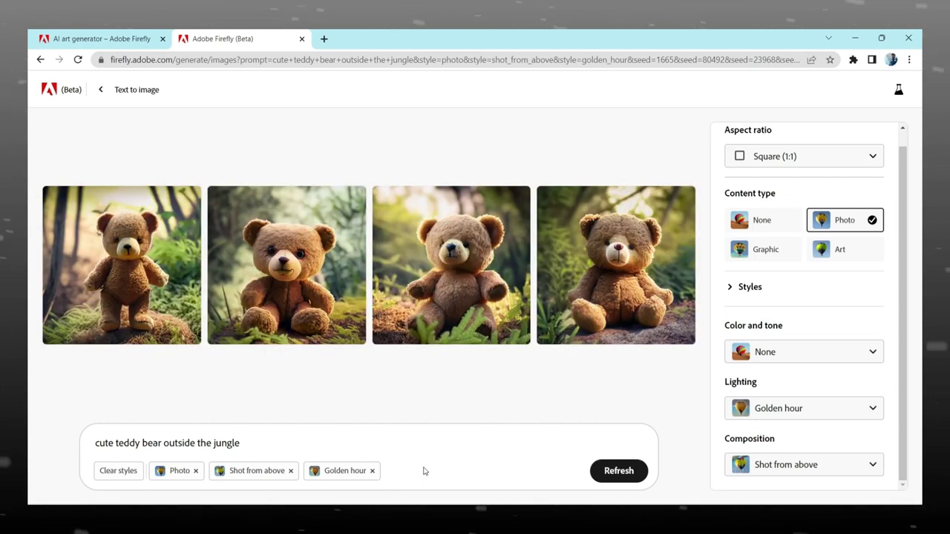
# Preview the golden-hour bears, then start replacing the prompt with 'mountains in rain, dark light,'
pyautogui.click(122, 268)
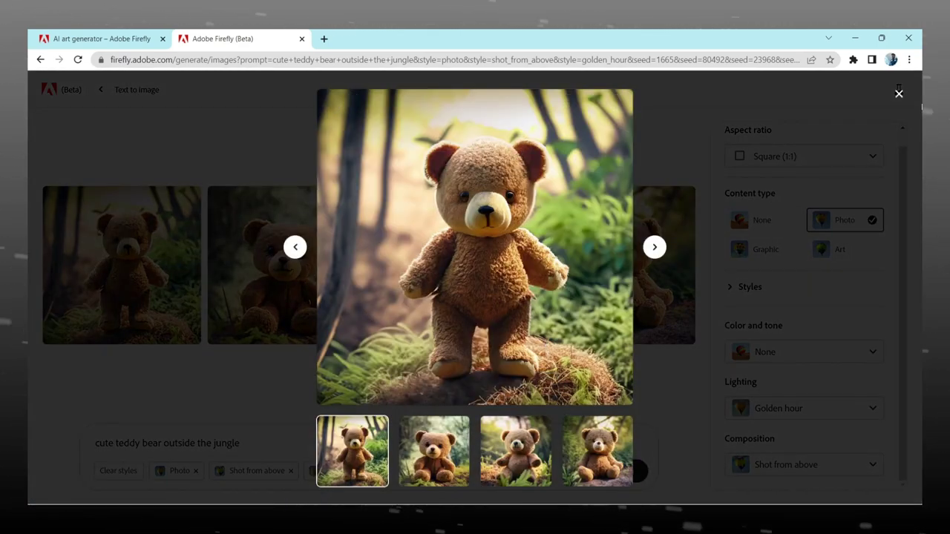
pyautogui.click(653, 247)
pyautogui.click(653, 248)
pyautogui.click(899, 94)
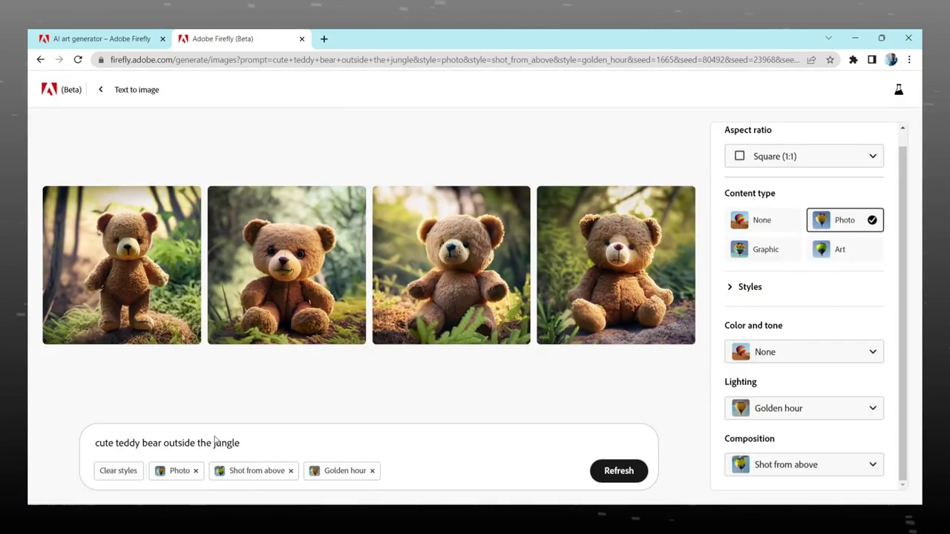
pyautogui.moveTo(241, 443); pyautogui.dragTo(72, 472)
pyautogui.write('mountains in rain , dark light ,')
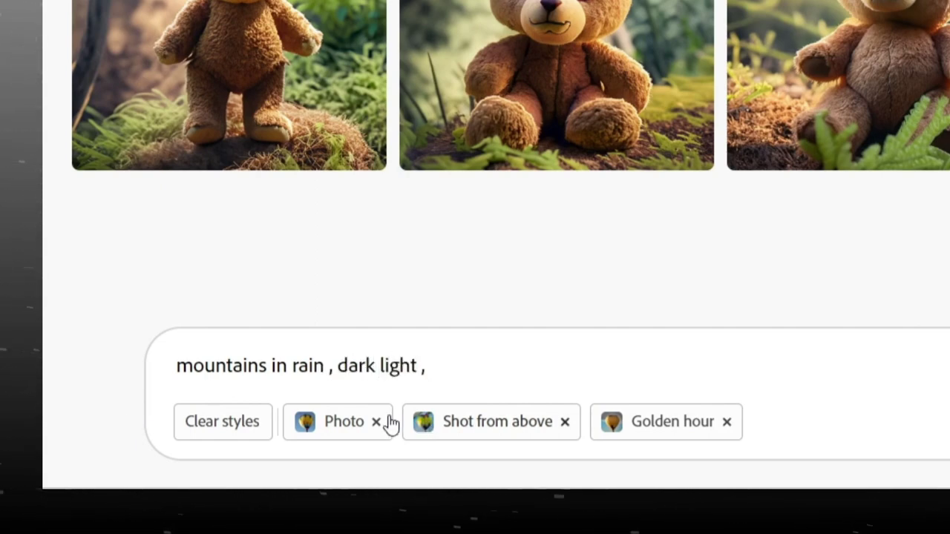
# Drop the Shot from above and Golden hour styles and generate 'mountains in rain, dark light, clouds are there'
pyautogui.click(564, 421)
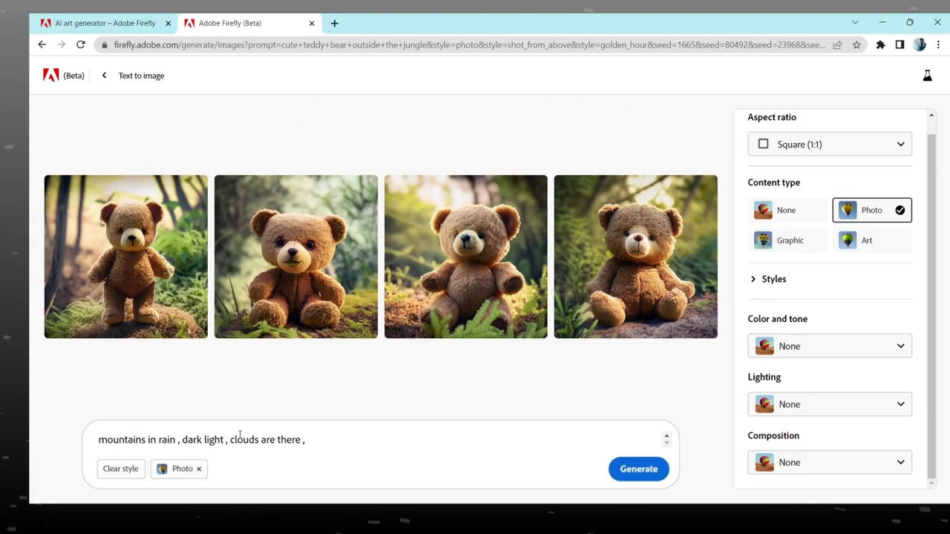
pyautogui.press('Return')
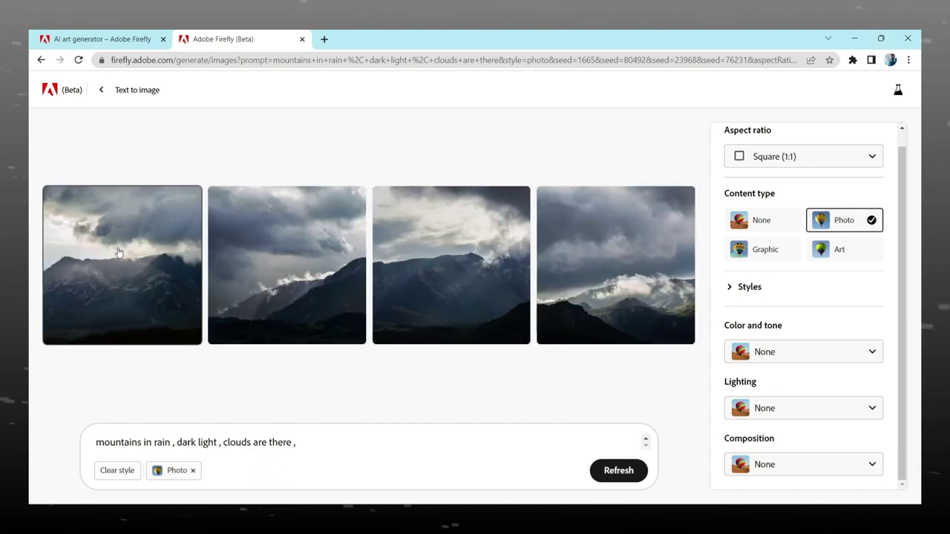
pyautogui.click(119, 254)
pyautogui.click(654, 247)
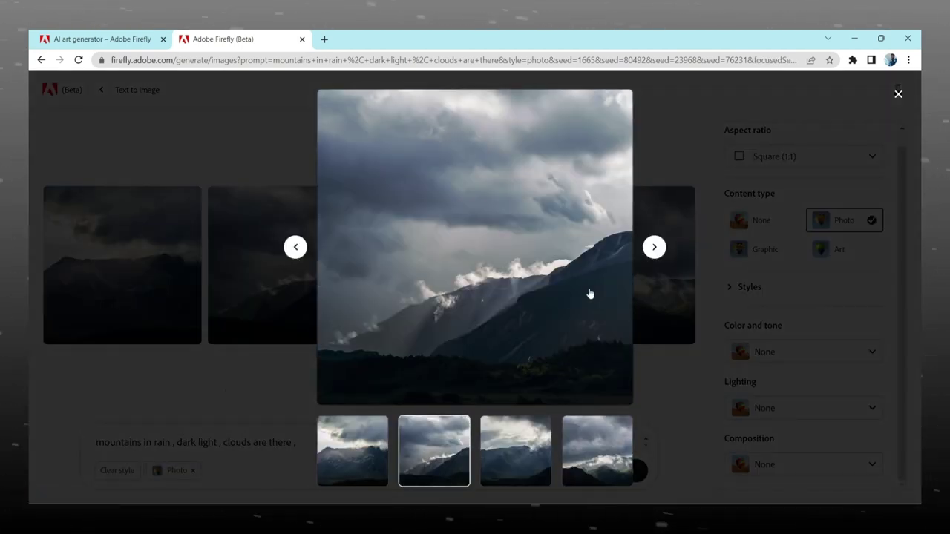
pyautogui.click(654, 247)
pyautogui.click(598, 451)
pyautogui.moveTo(475, 247)
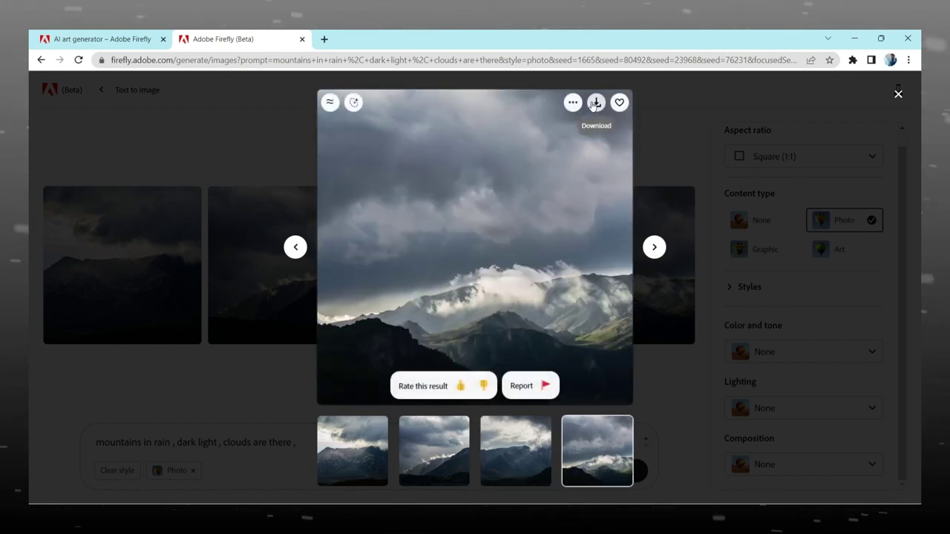
pyautogui.click(898, 94)
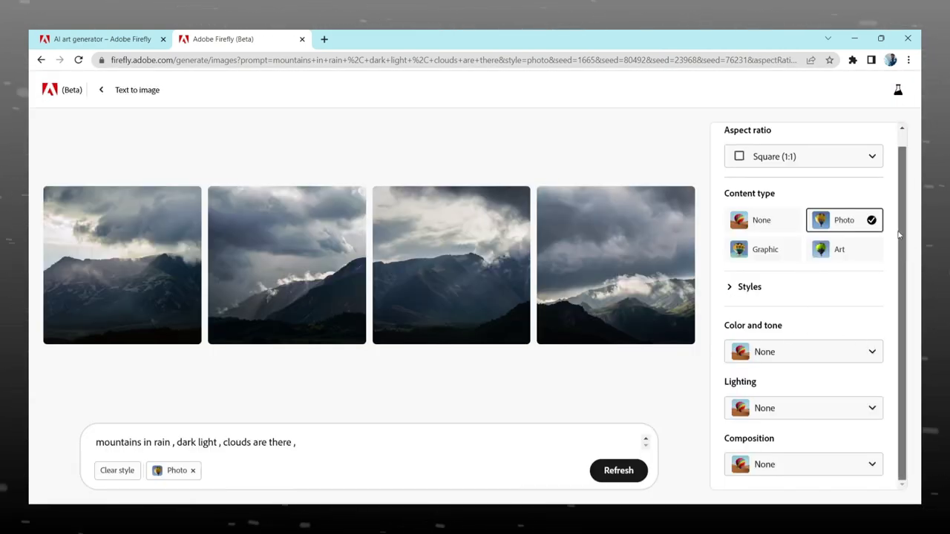
pyautogui.click(779, 406)
pyautogui.click(794, 464)
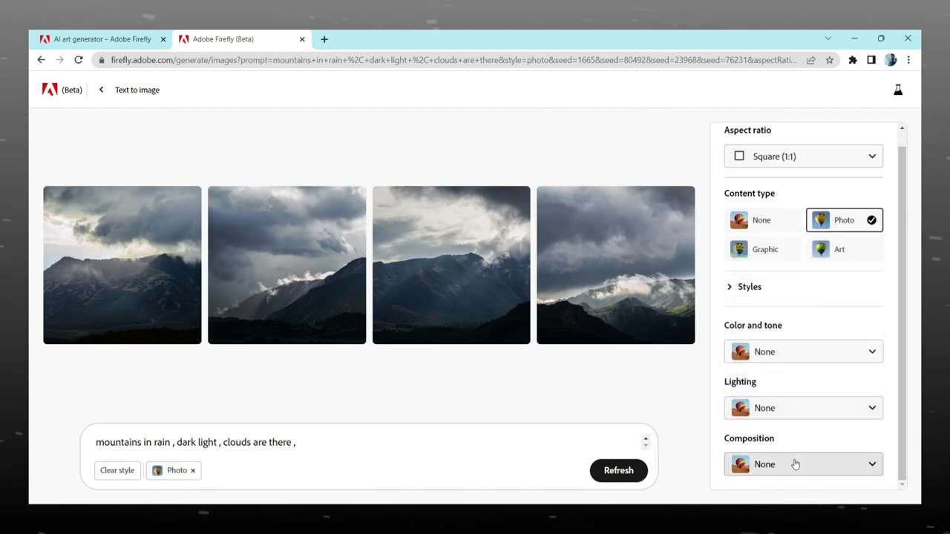
pyautogui.click(775, 472)
pyautogui.click(777, 352)
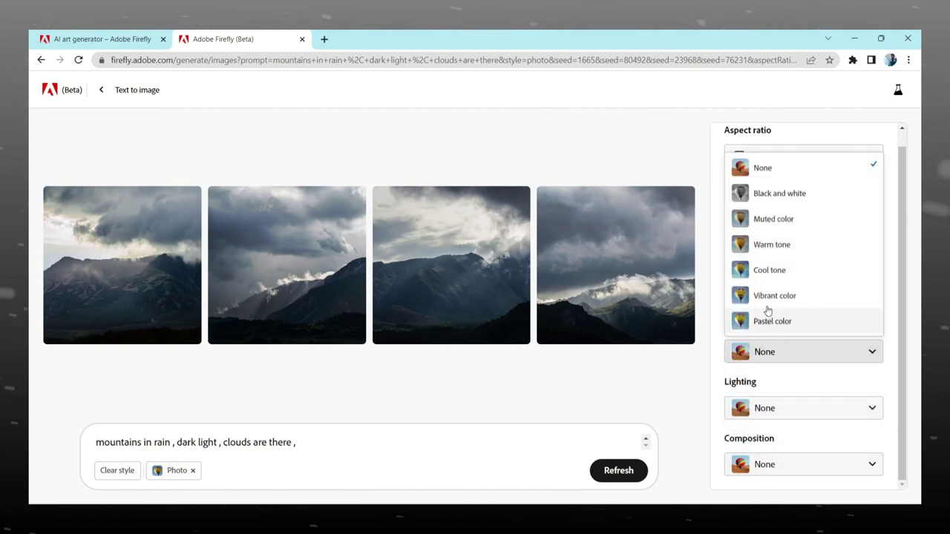
pyautogui.click(784, 353)
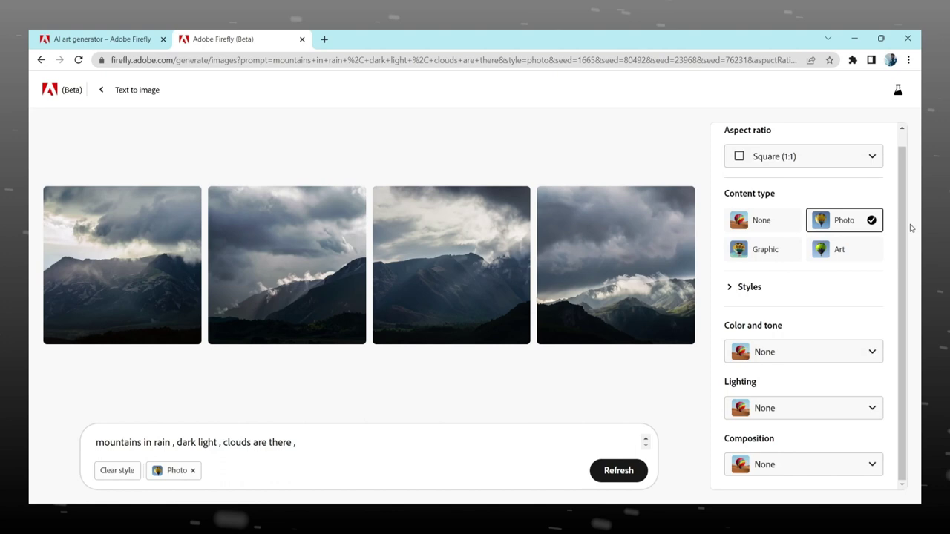
# Switch the content type to Graphic and preview the four illustrated stormy mountain scenes
pyautogui.click(764, 253)
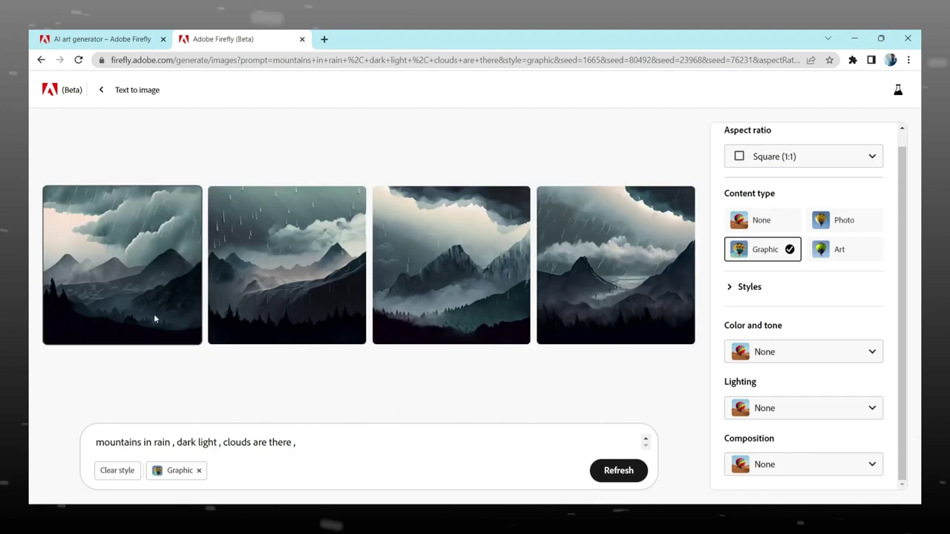
pyautogui.click(154, 315)
pyautogui.click(652, 248)
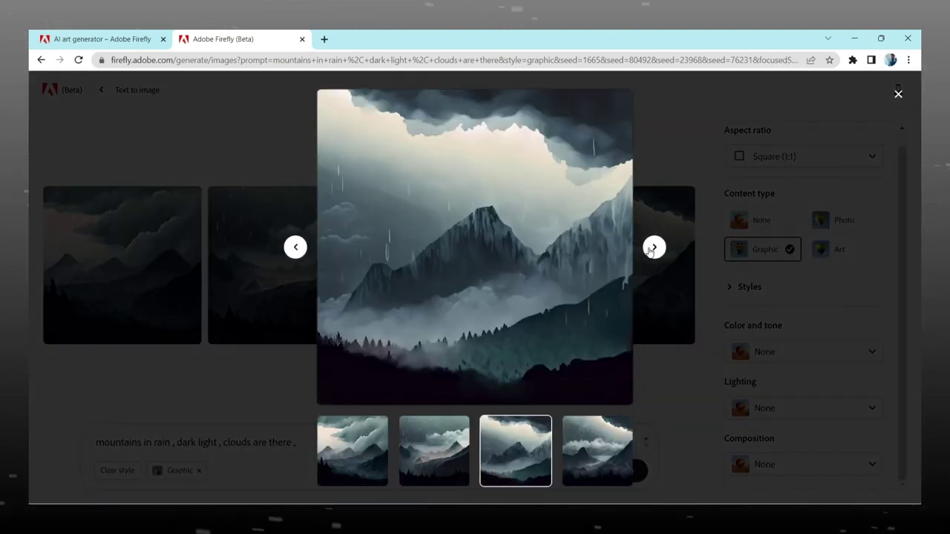
pyautogui.click(655, 246)
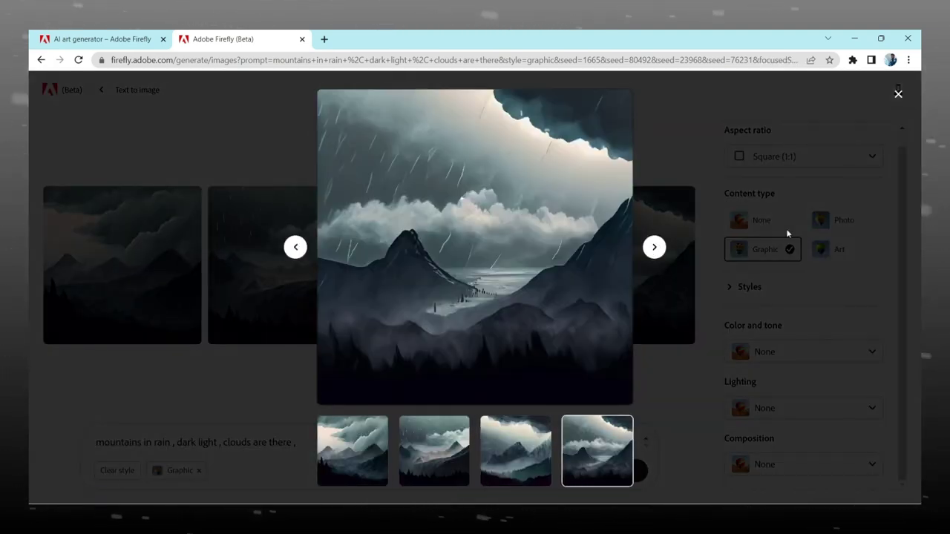
pyautogui.click(899, 94)
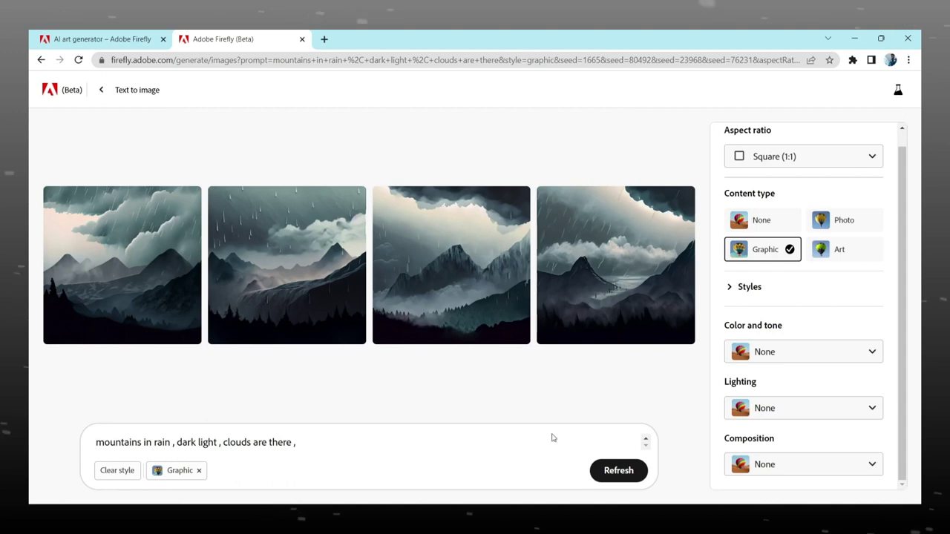
# Return to the Firefly home page and open the Generative fill feature
pyautogui.click(49, 95)
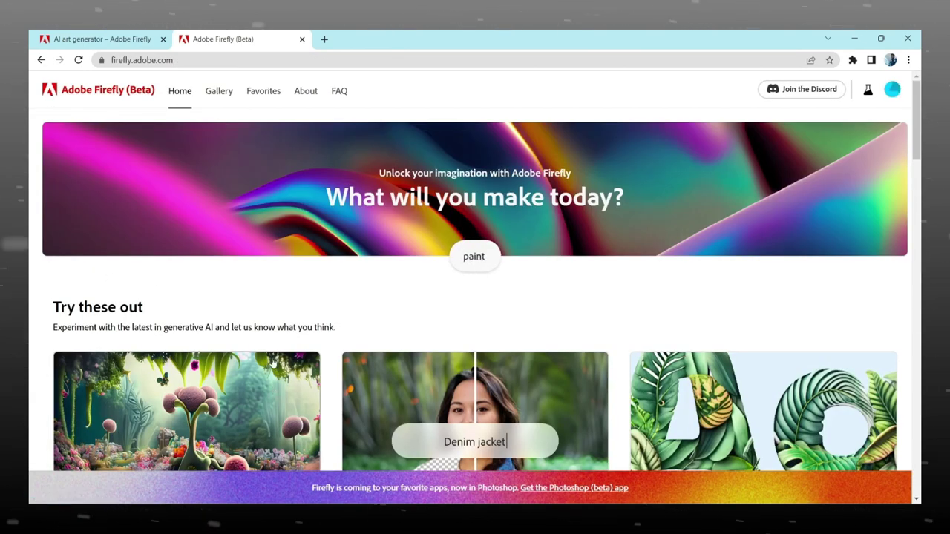
pyautogui.scroll(-2, 456, 271)
pyautogui.click(579, 420)
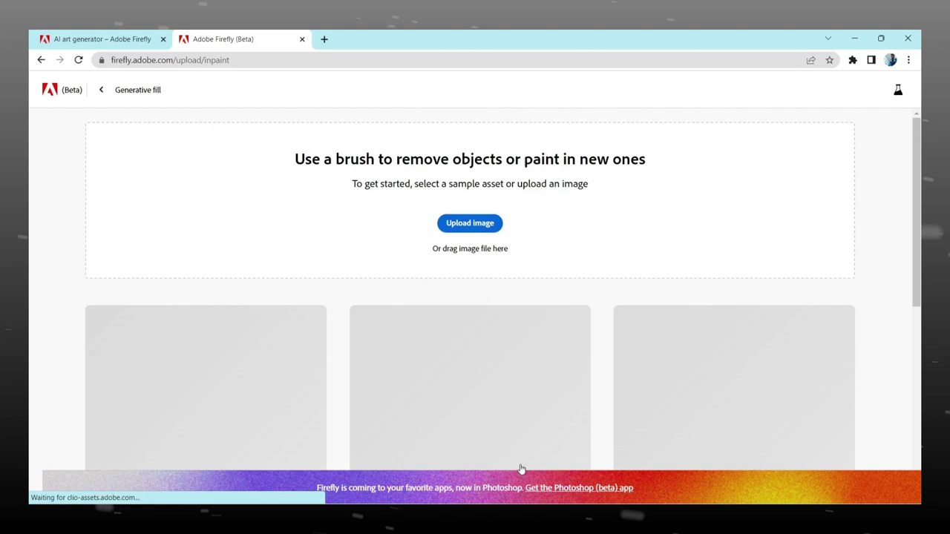
pyautogui.scroll(-3, 460, 357)
pyautogui.scroll(3, 426, 379)
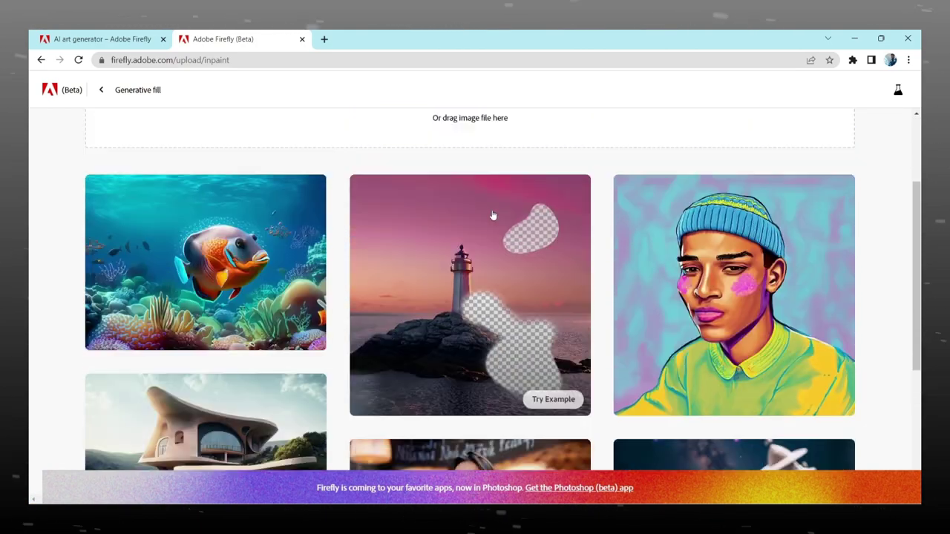
pyautogui.scroll(2, 460, 312)
# Upload 33201.jpg from the Downloads folder into Generative fill
pyautogui.click(474, 222)
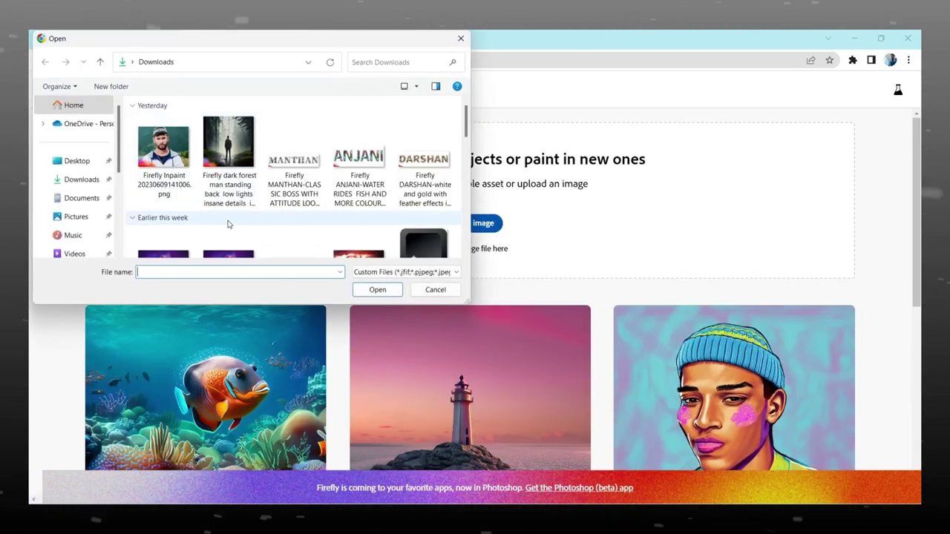
pyautogui.scroll(-5, 229, 215)
pyautogui.click(294, 185)
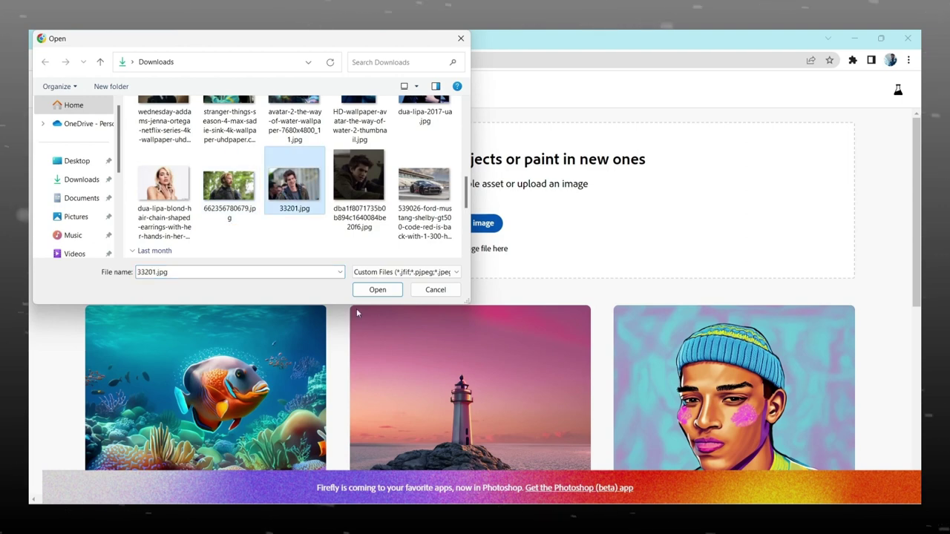
pyautogui.click(377, 290)
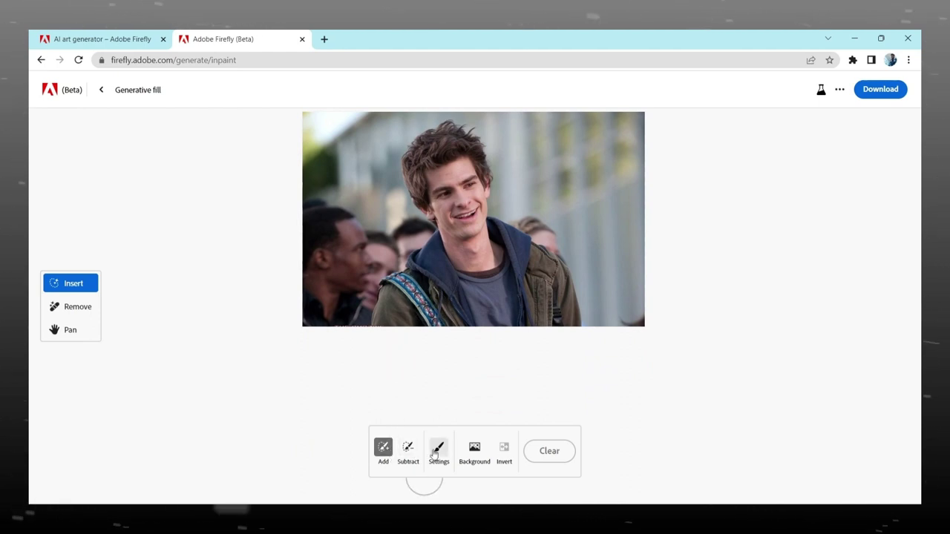
# Check the brush settings, then brush the man's dark jacket, strap and torso into the mask
pyautogui.click(436, 454)
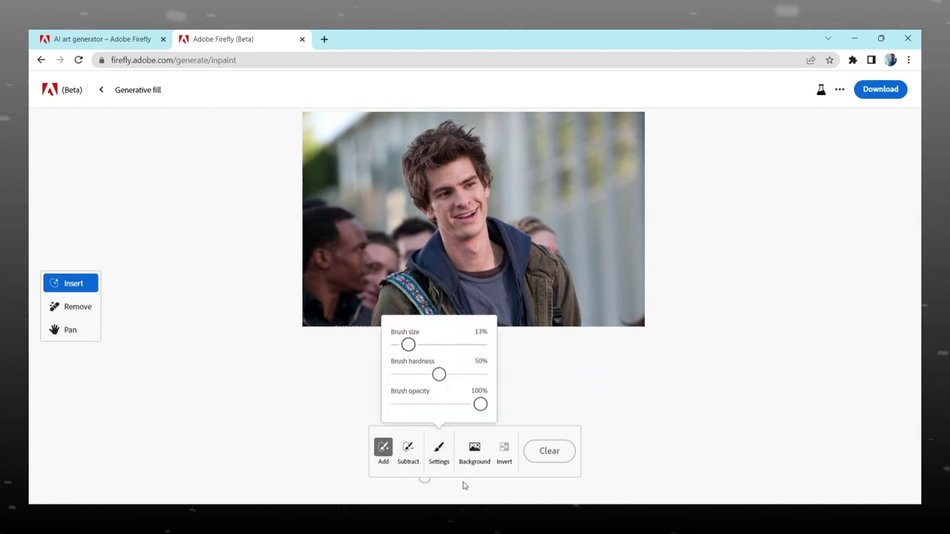
pyautogui.click(438, 454)
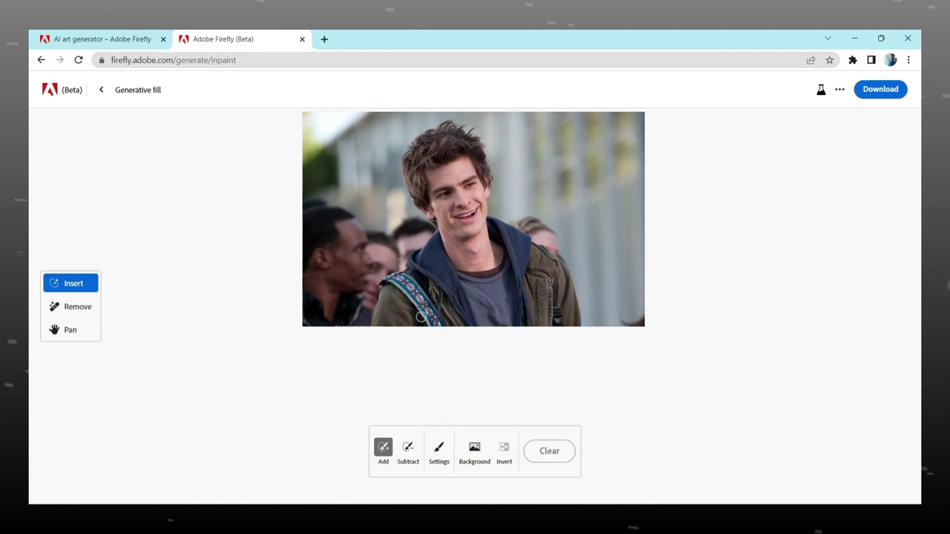
pyautogui.moveTo(421, 317); pyautogui.dragTo(376, 319)
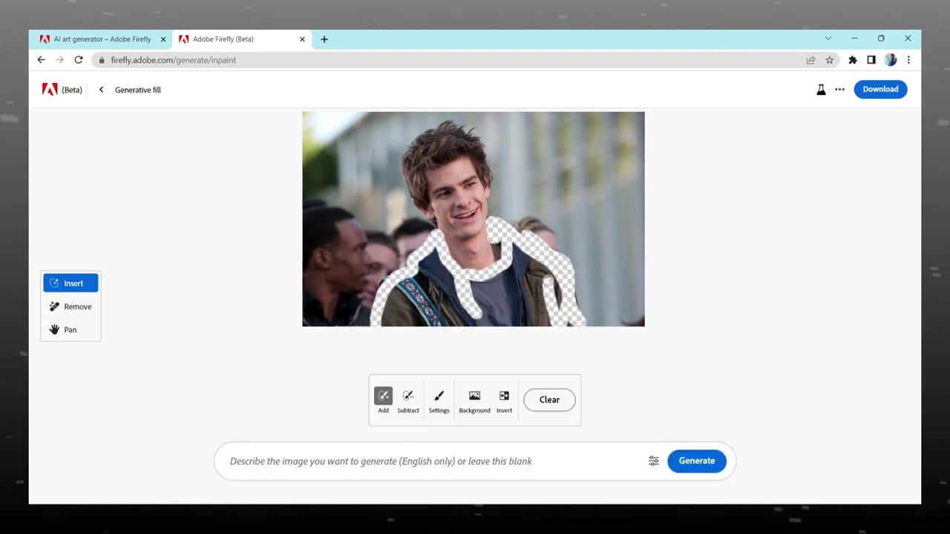
pyautogui.moveTo(559, 314); pyautogui.dragTo(515, 252)
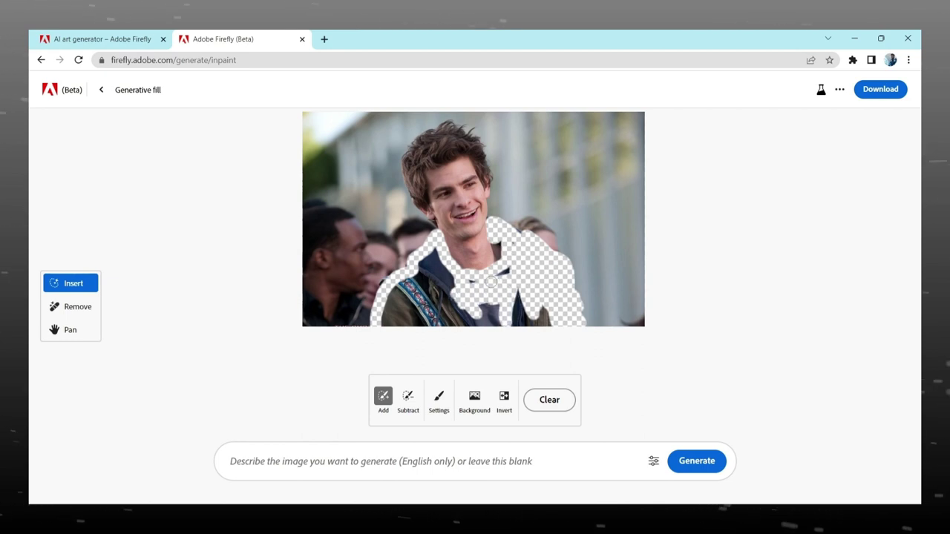
pyautogui.moveTo(466, 321); pyautogui.dragTo(438, 296)
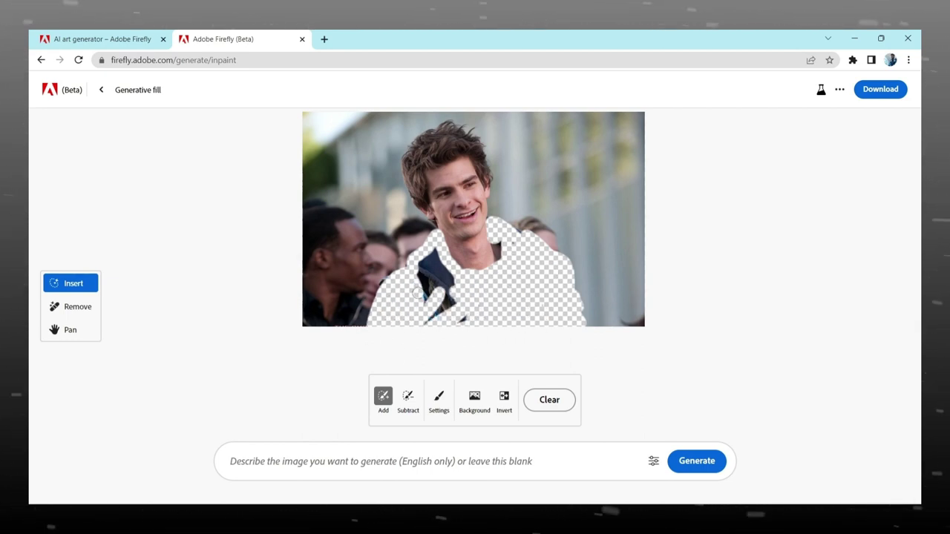
pyautogui.moveTo(415, 293); pyautogui.dragTo(453, 272)
pyautogui.rightClick(499, 260)
pyautogui.click(387, 286)
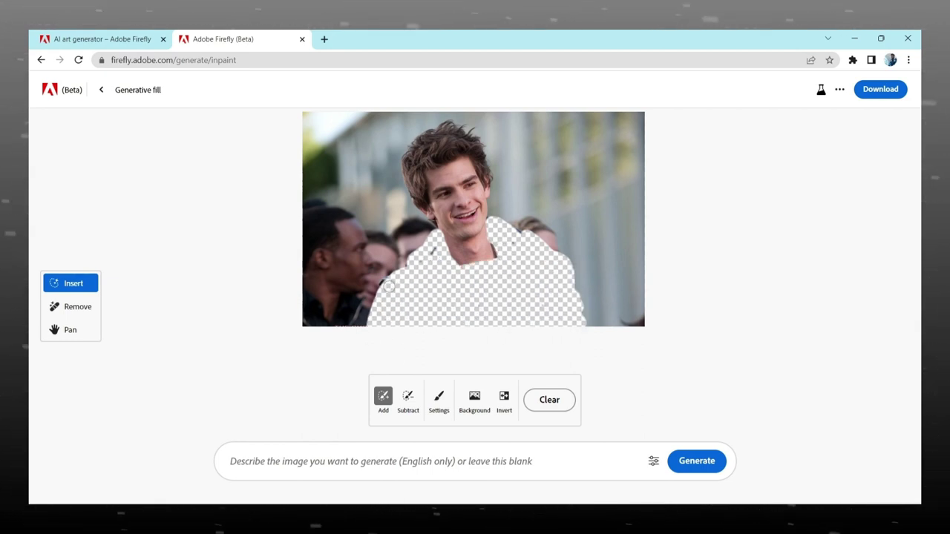
# Regenerate the masked torso with a blank prompt and select the black-tee microphone variant
pyautogui.click(696, 461)
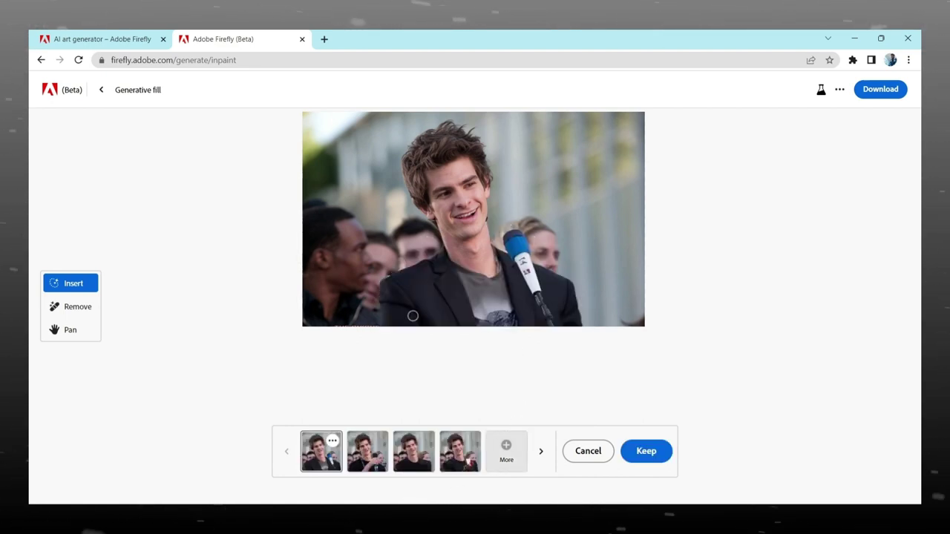
pyautogui.click(362, 456)
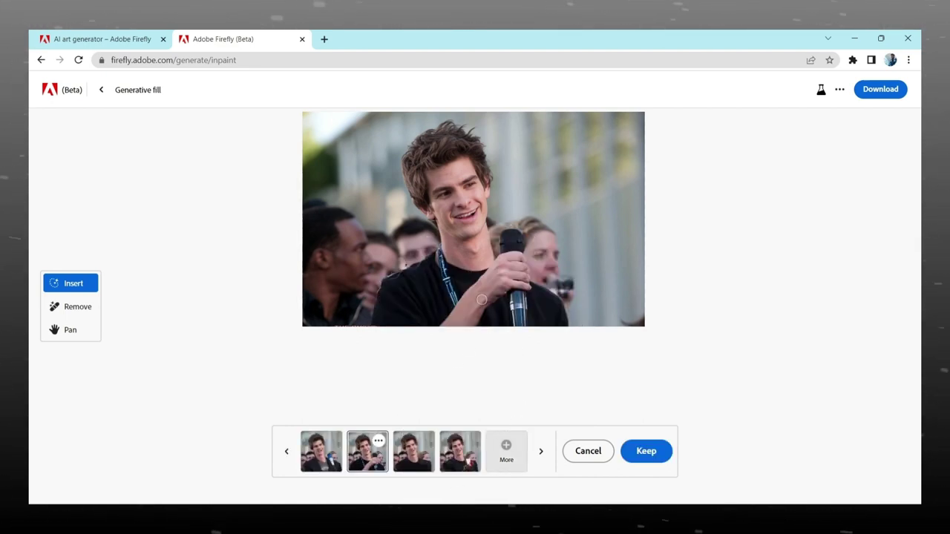
pyautogui.click(428, 461)
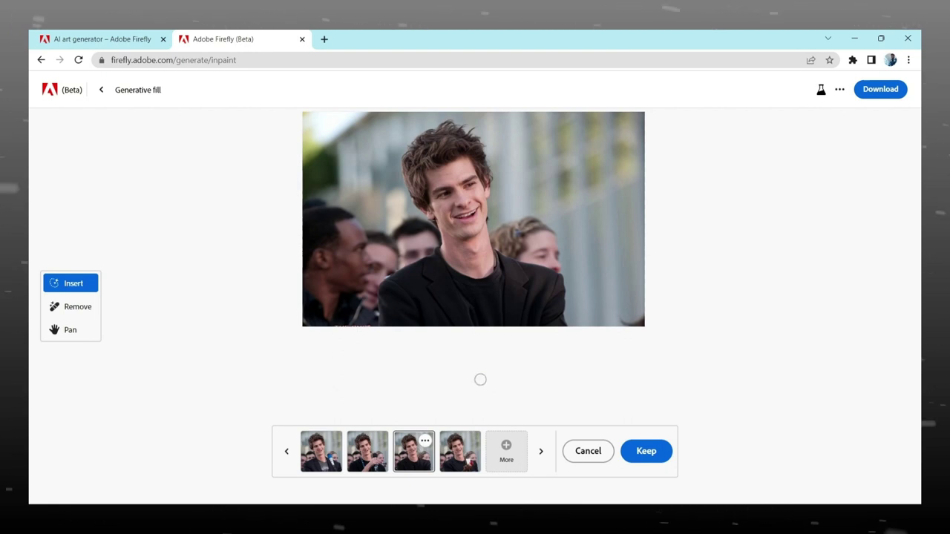
pyautogui.click(470, 454)
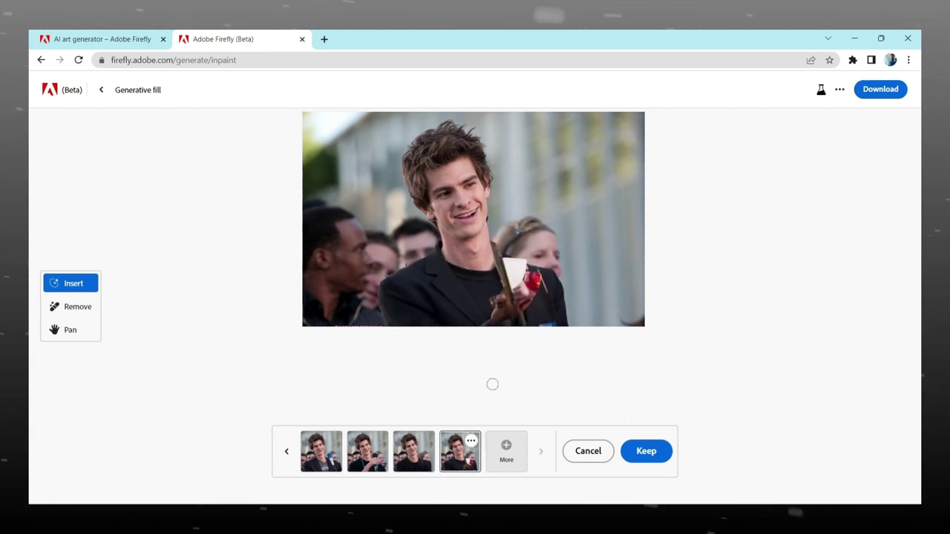
pyautogui.click(364, 457)
pyautogui.click(326, 460)
pyautogui.click(361, 464)
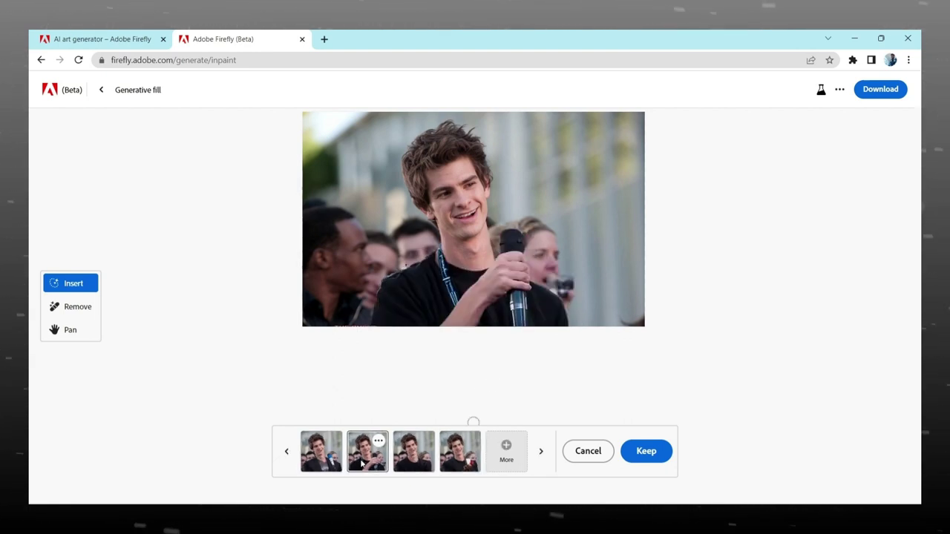
# Keep the microphone variant, then mask the background and subtract a thin vertical strip
pyautogui.click(656, 450)
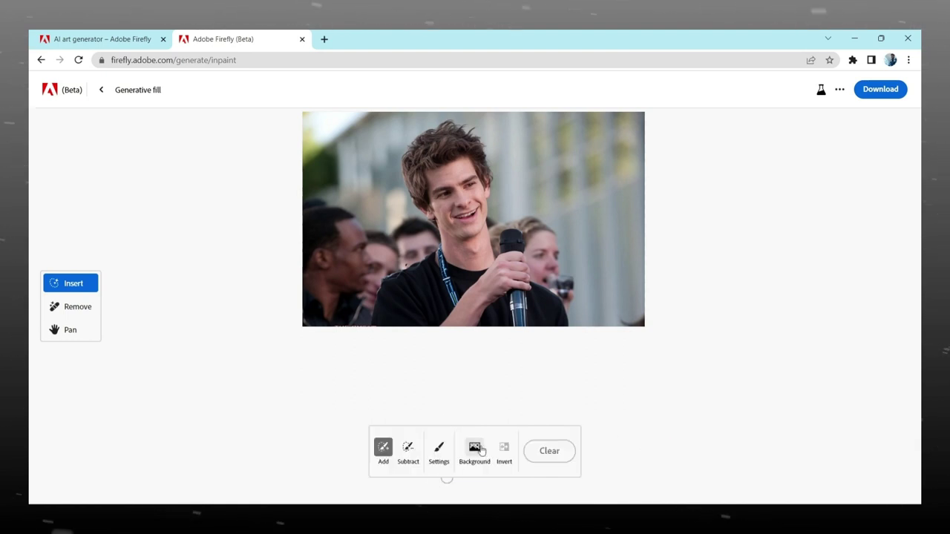
pyautogui.click(481, 451)
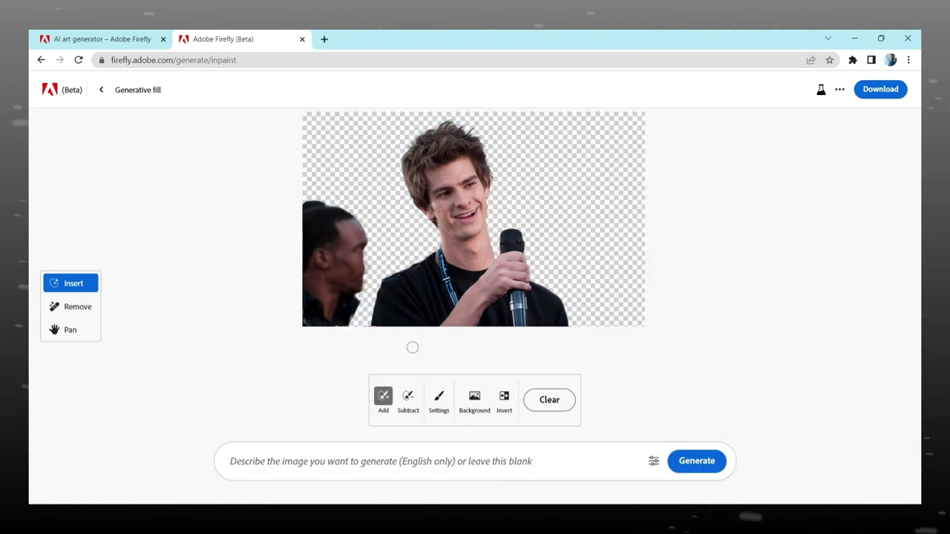
pyautogui.click(403, 393)
pyautogui.moveTo(337, 155); pyautogui.dragTo(336, 264)
pyautogui.click(383, 395)
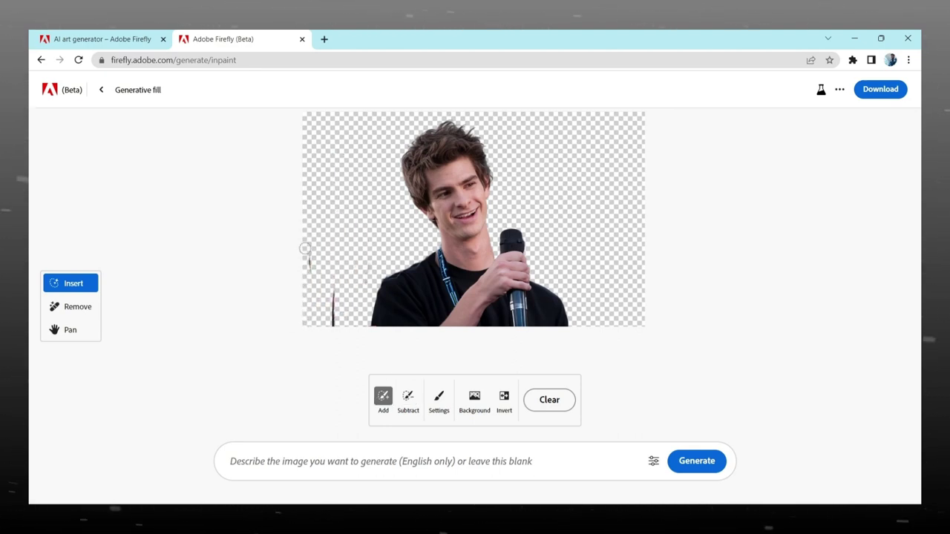
# Generate 'jungle' backgrounds, preview all four results, and cancel them
pyautogui.click(272, 460)
pyautogui.write('jungle')
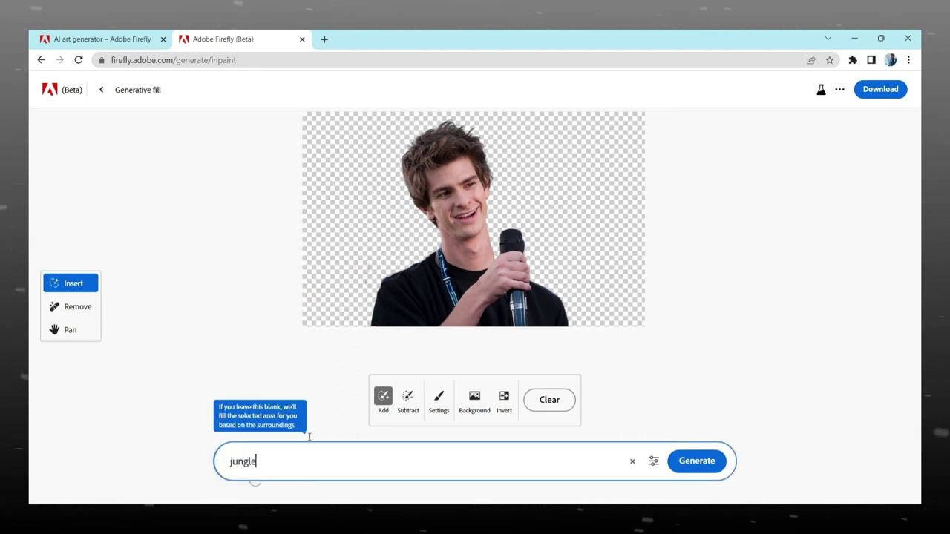
pyautogui.click(698, 461)
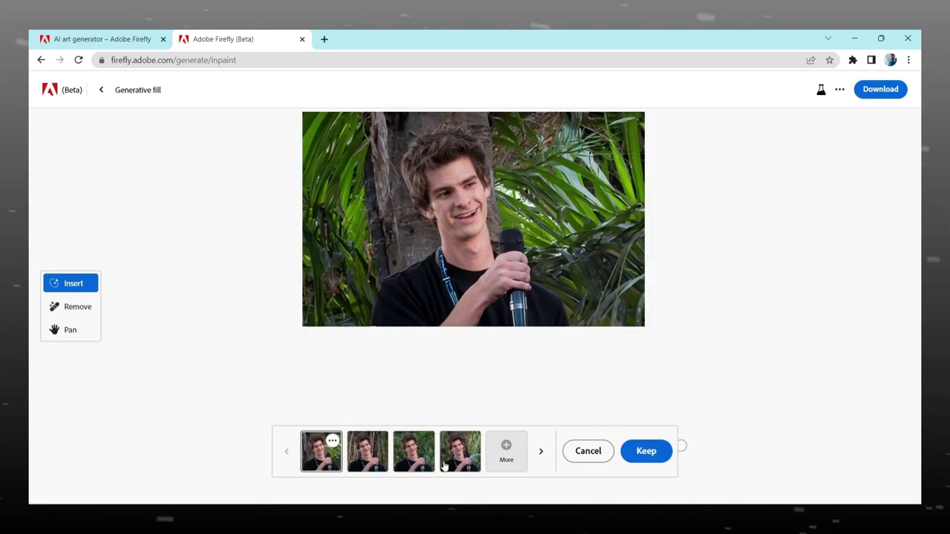
pyautogui.click(374, 456)
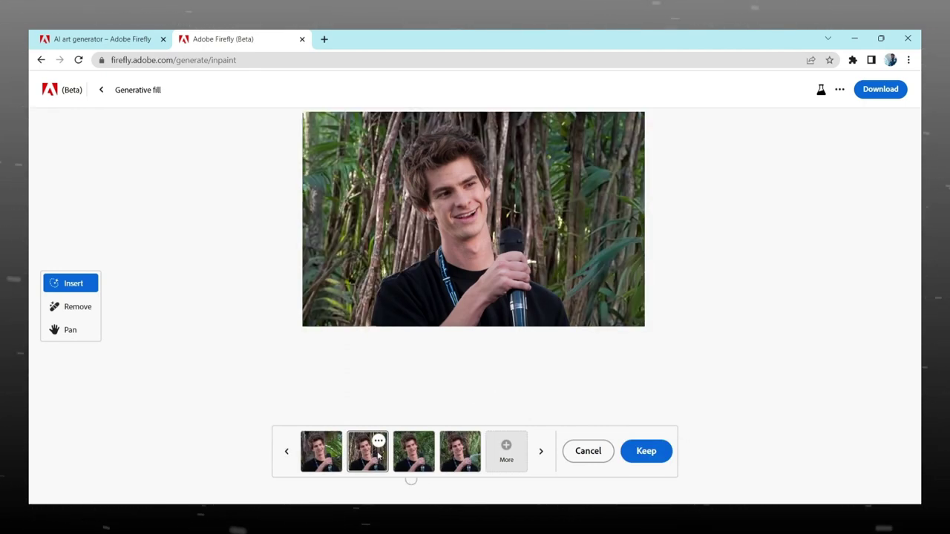
pyautogui.click(411, 461)
pyautogui.click(460, 456)
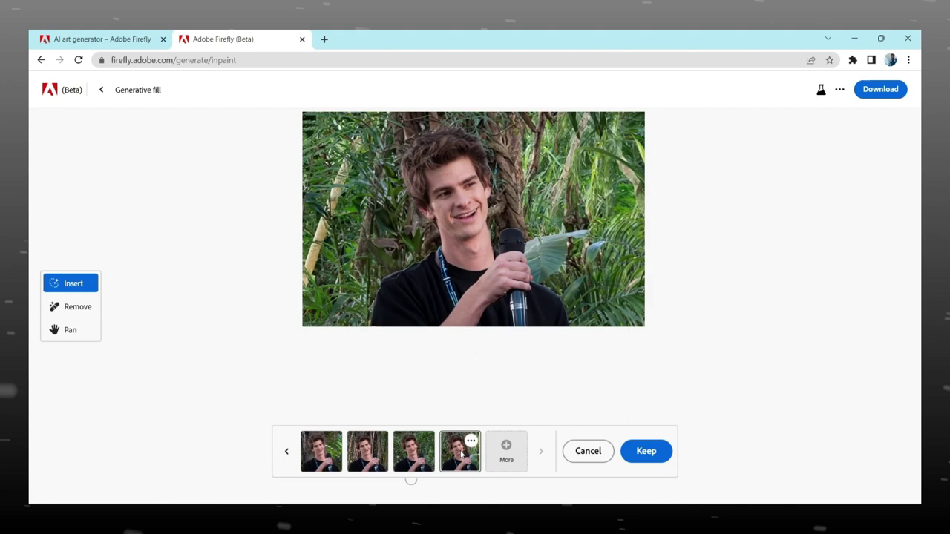
pyautogui.click(586, 451)
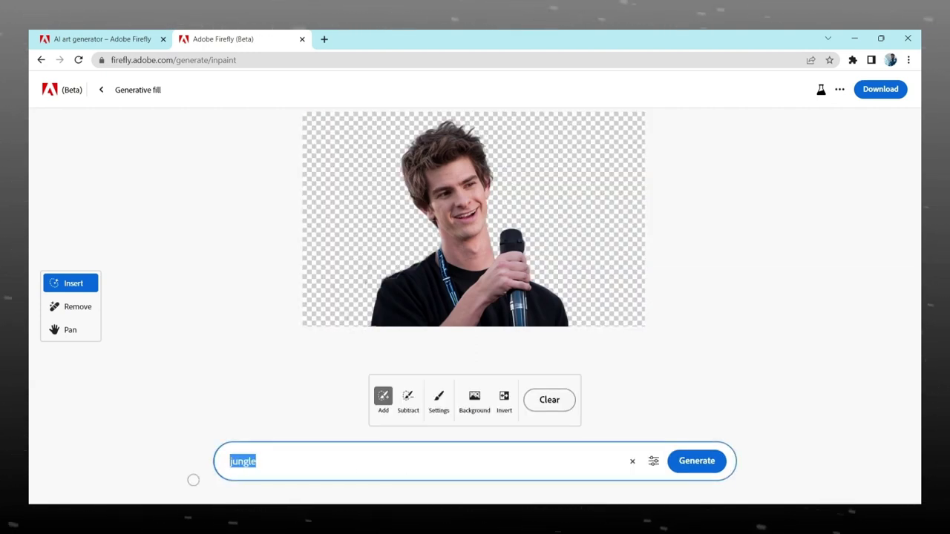
# Generate 'riverside' backgrounds and keep the variant with trees and posts across the water
pyautogui.press('BackSpace')
pyautogui.press('BackSpace')
pyautogui.write('r')
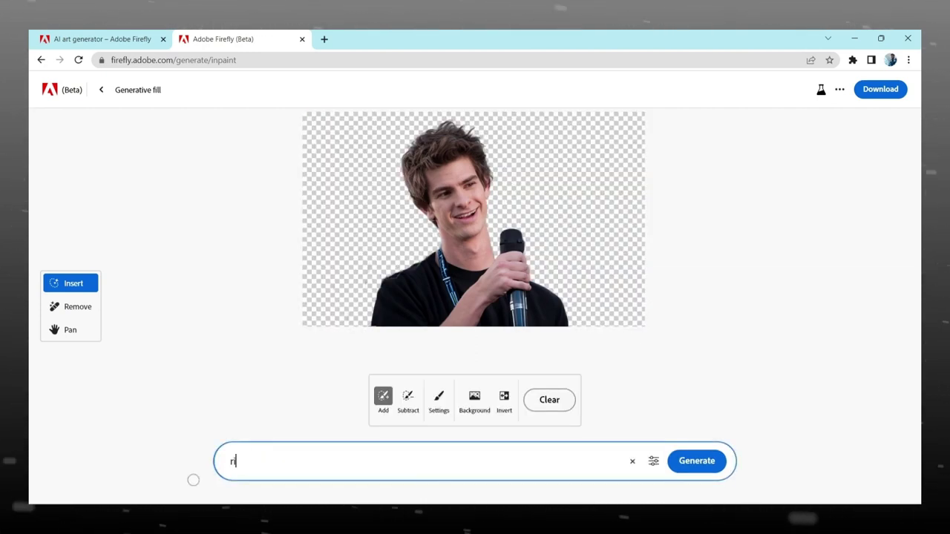
pyautogui.write('iverside')
pyautogui.press('Return')
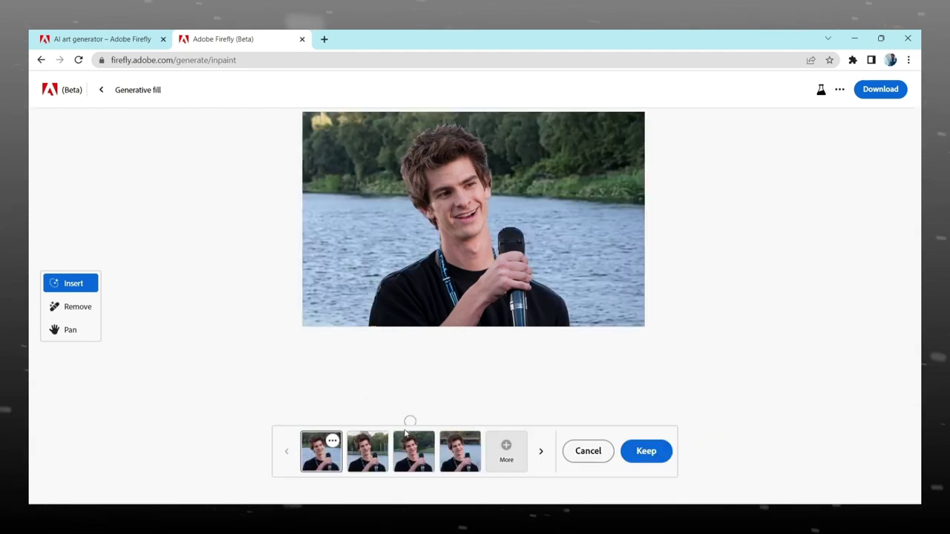
pyautogui.click(376, 458)
pyautogui.click(420, 460)
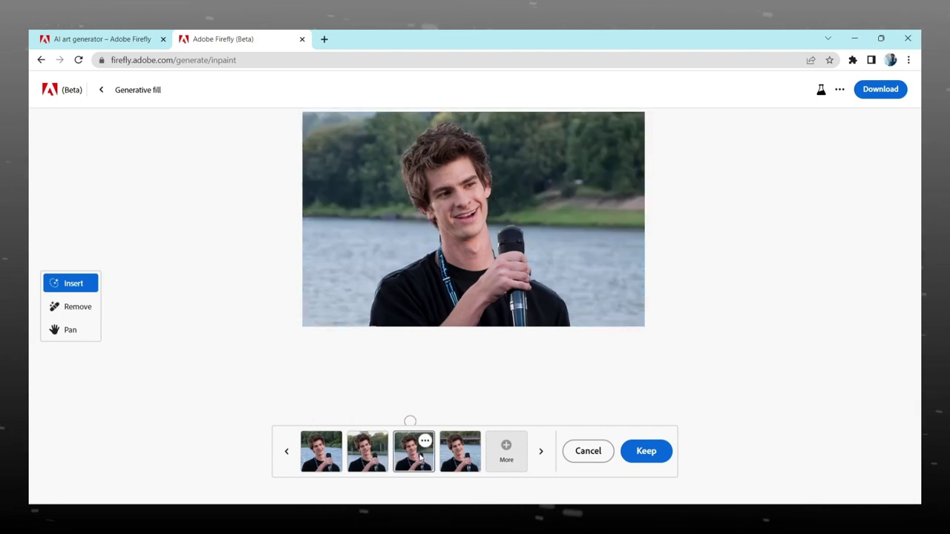
pyautogui.click(475, 461)
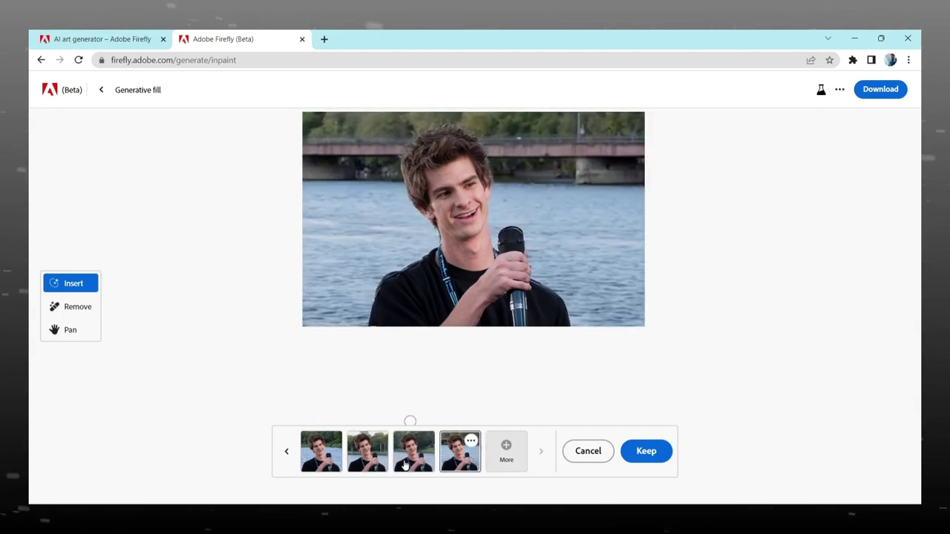
pyautogui.click(374, 456)
pyautogui.click(623, 453)
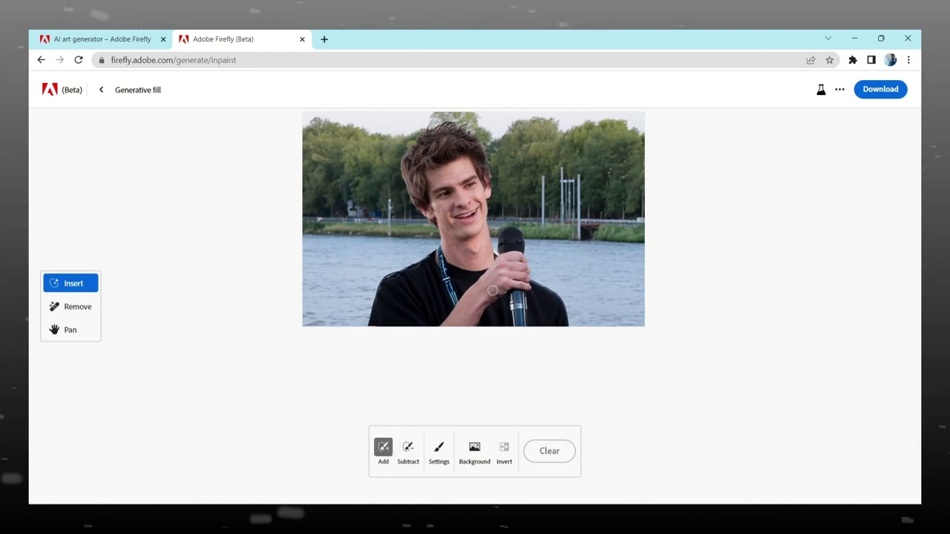
# Mask the wrist holding the microphone and generate an 'add watch' fill
pyautogui.moveTo(480, 296); pyautogui.dragTo(473, 312)
pyautogui.click(320, 462)
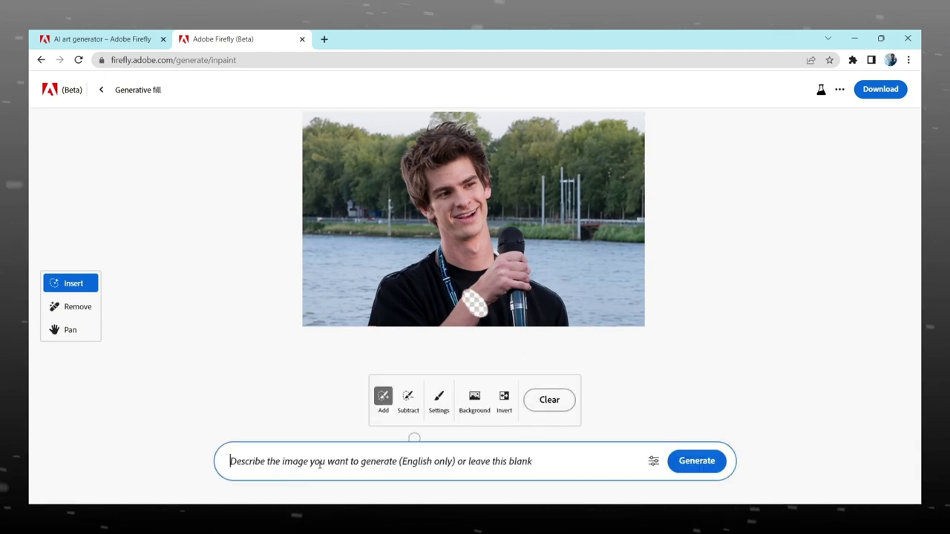
pyautogui.write('wq')
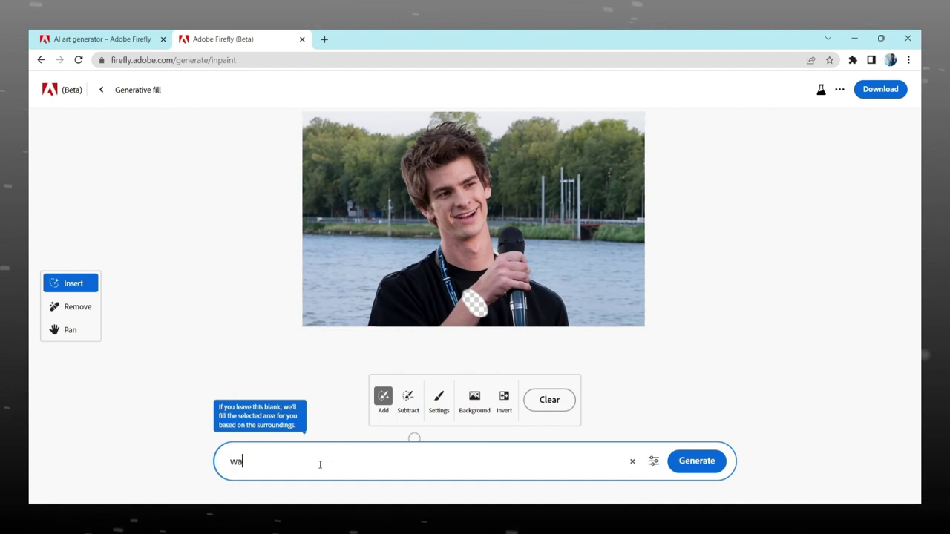
pyautogui.press('BackSpace')
pyautogui.press('BackSpace')
pyautogui.press('BackSpace')
pyautogui.write('add watch')
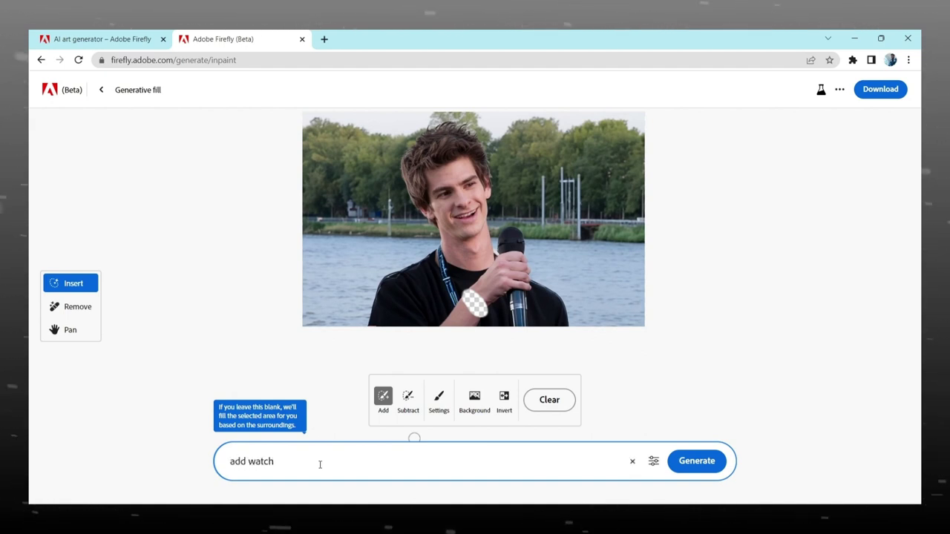
pyautogui.press('Return')
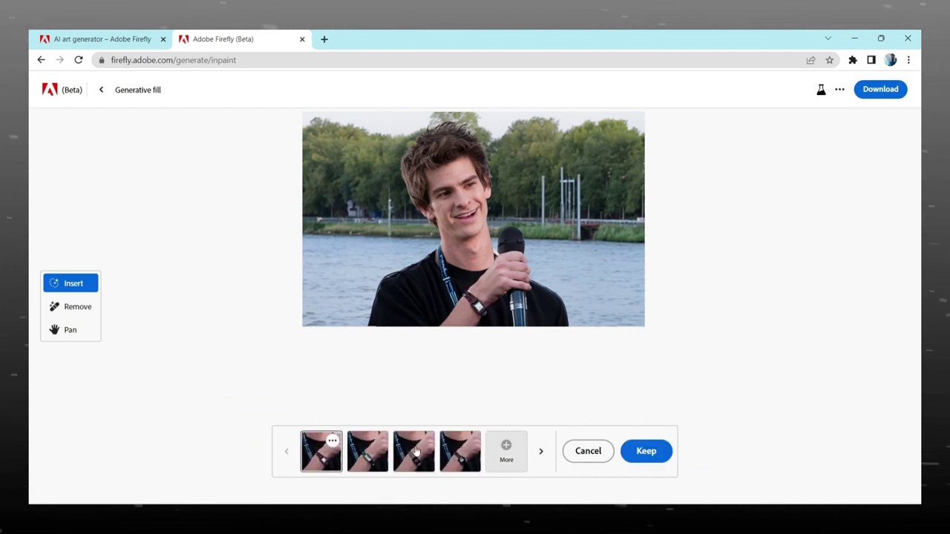
# Compare the four watch variations and keep the second one
pyautogui.click(366, 459)
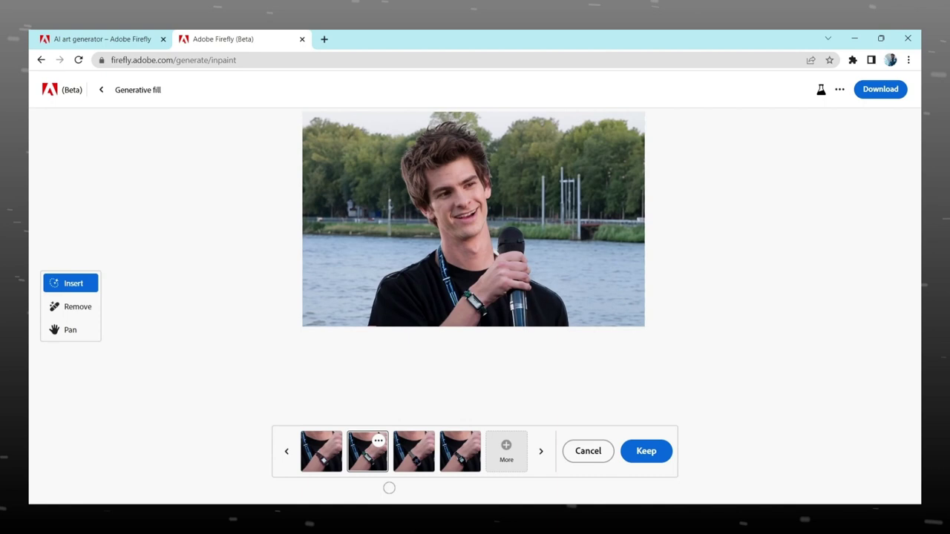
pyautogui.click(417, 457)
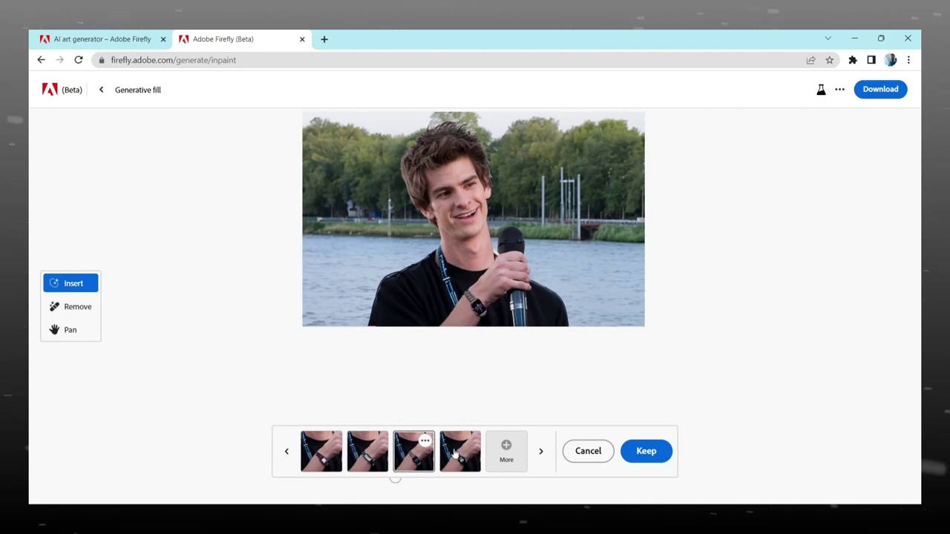
pyautogui.click(455, 455)
pyautogui.click(355, 462)
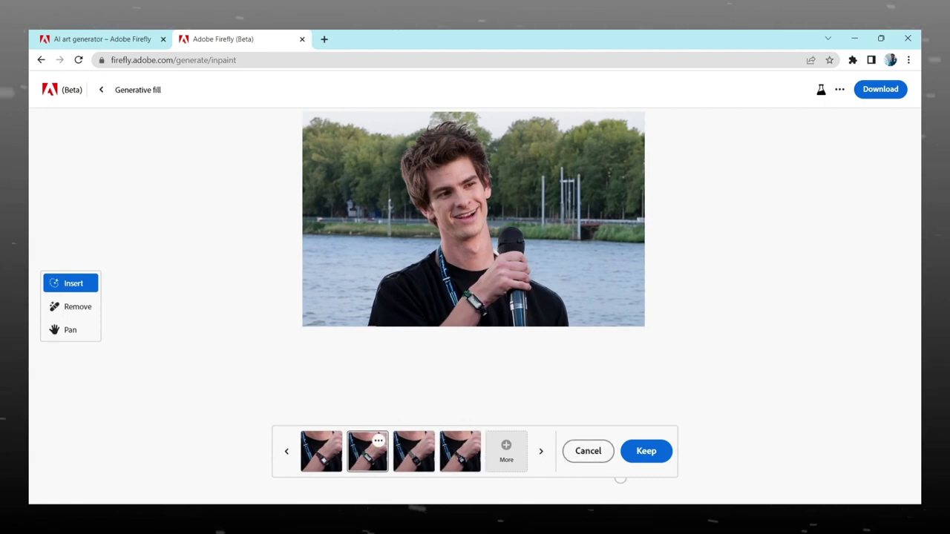
pyautogui.click(644, 450)
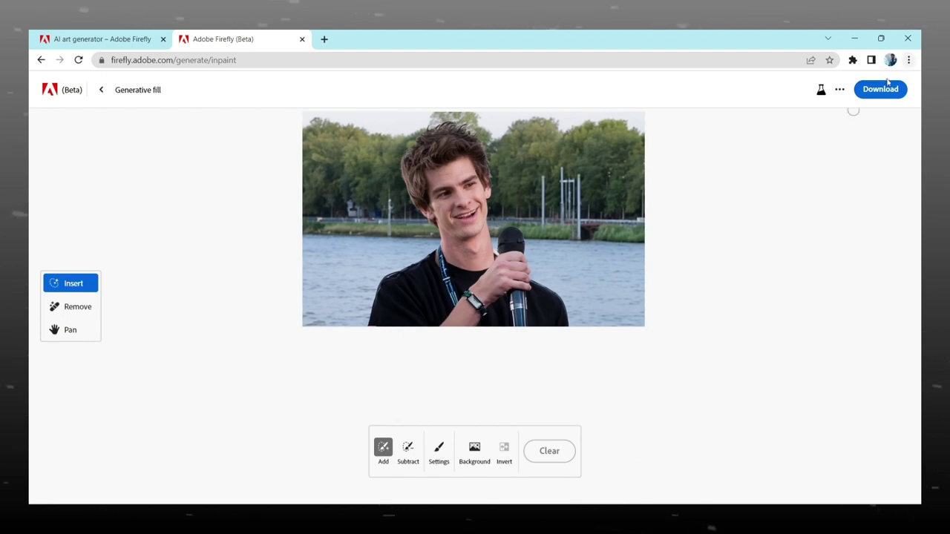
# Return to the Firefly home page and open the Text effects generator
pyautogui.click(49, 90)
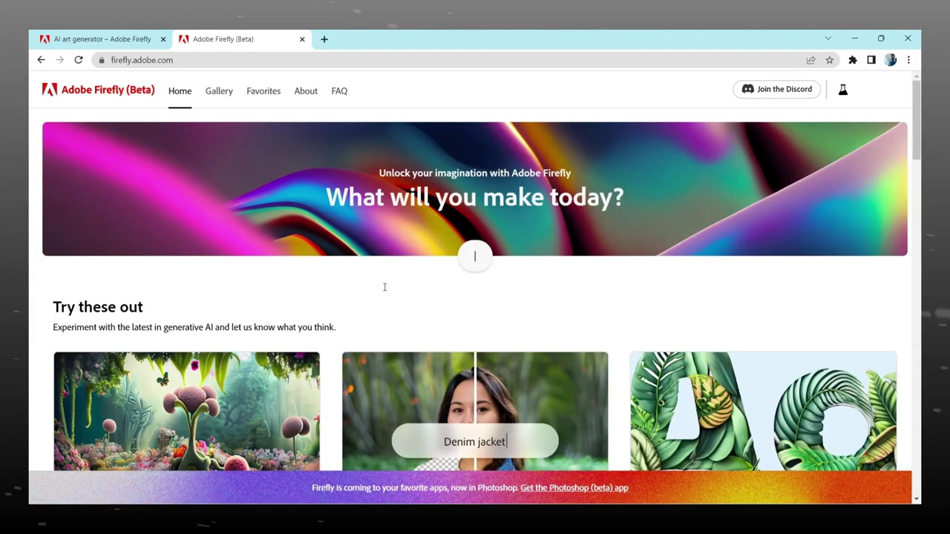
pyautogui.scroll(-1, 551, 269)
pyautogui.scroll(-2, 352, 283)
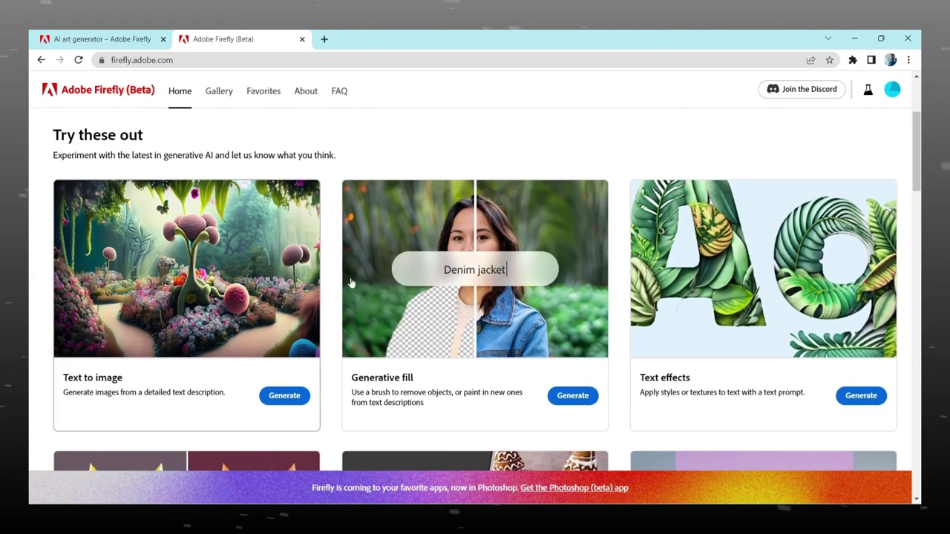
pyautogui.click(816, 366)
# Enter 'white and gold color feather look' as the style and '9.12 EDITS' as the text
pyautogui.click(248, 466)
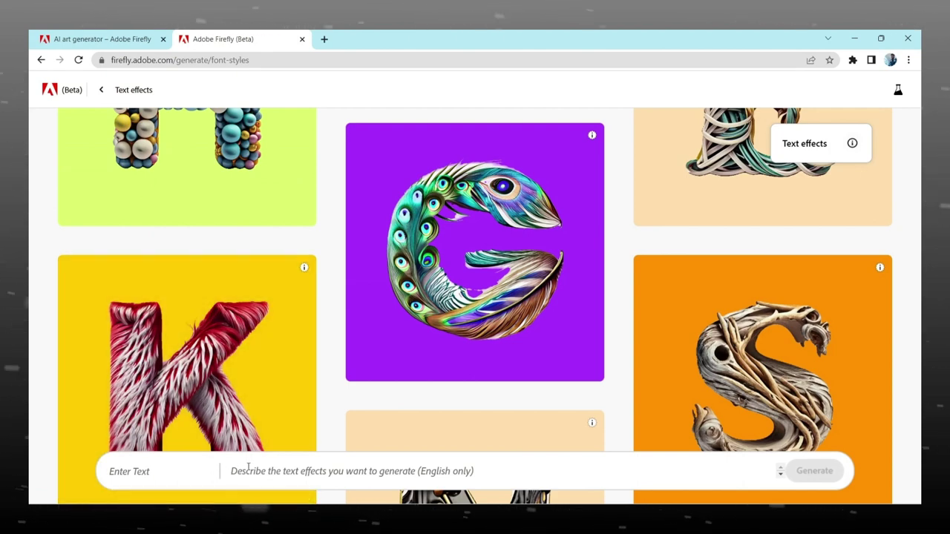
pyautogui.write('white and gold color feather look')
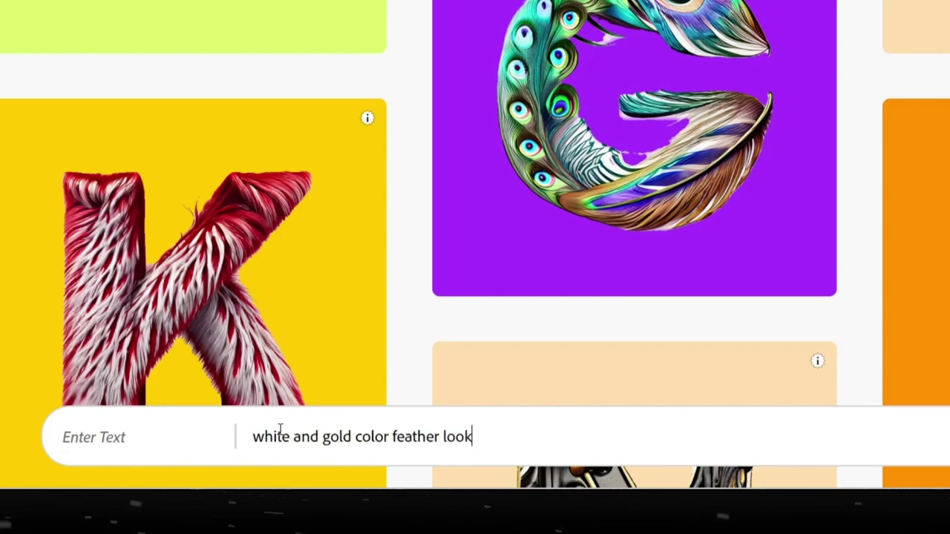
pyautogui.click(93, 439)
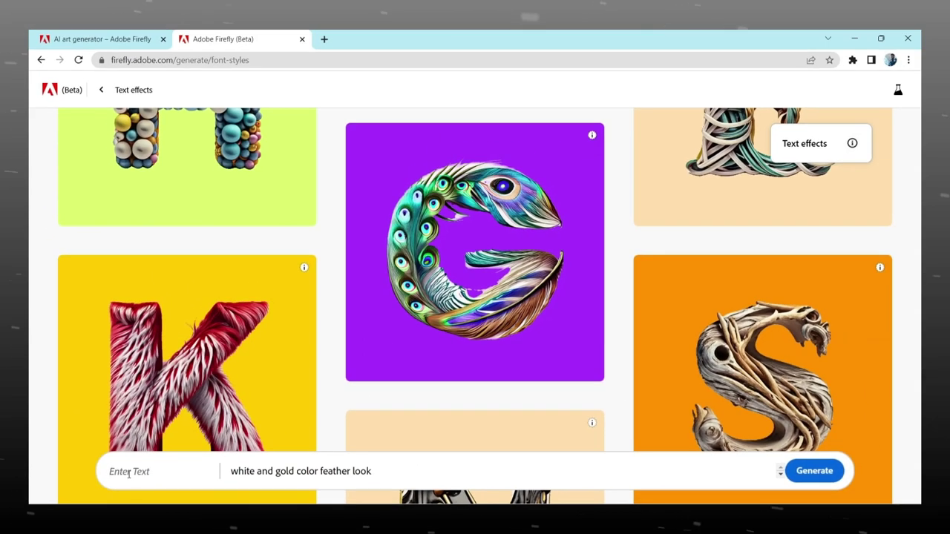
pyautogui.write('9.120')
pyautogui.press('BackSpace')
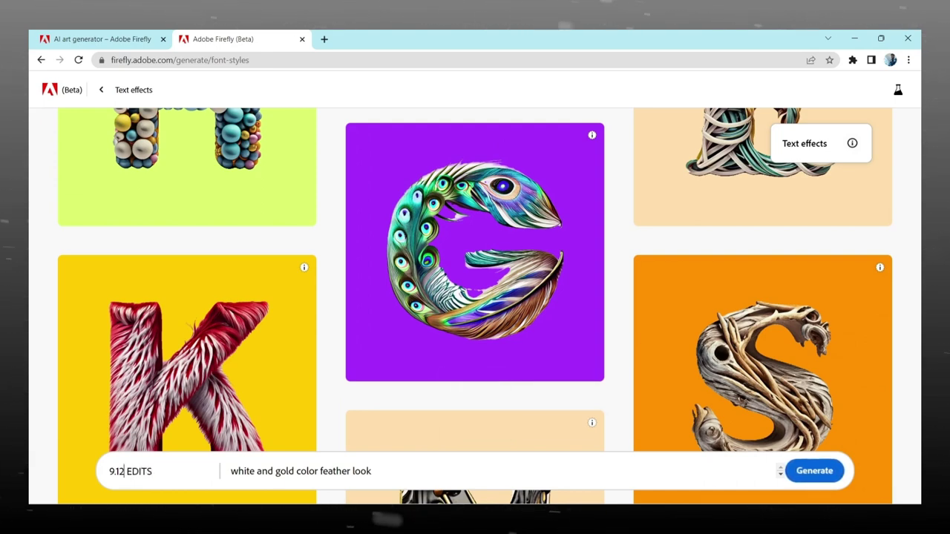
# Render '9.12 EDITS' in white and gold feathers and show the third of four variations
pyautogui.click(814, 471)
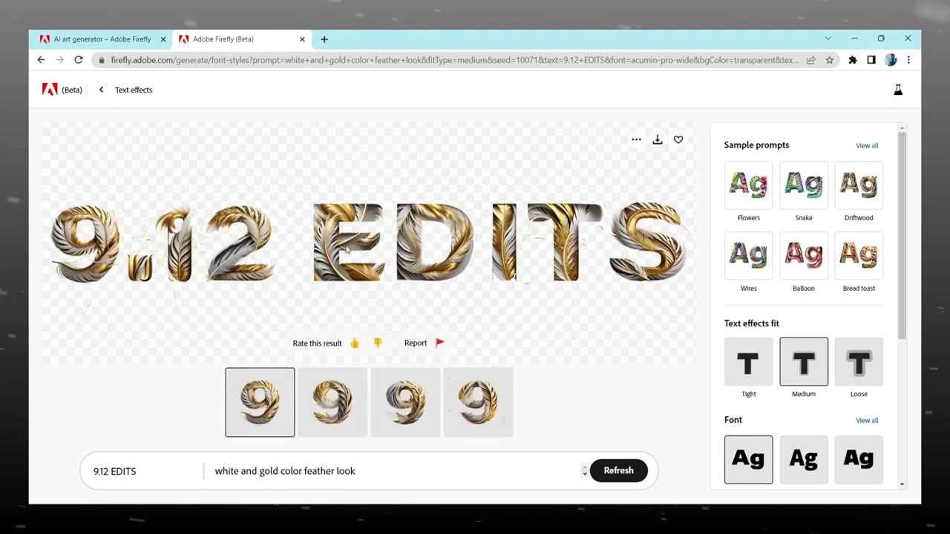
pyautogui.moveTo(407, 253)
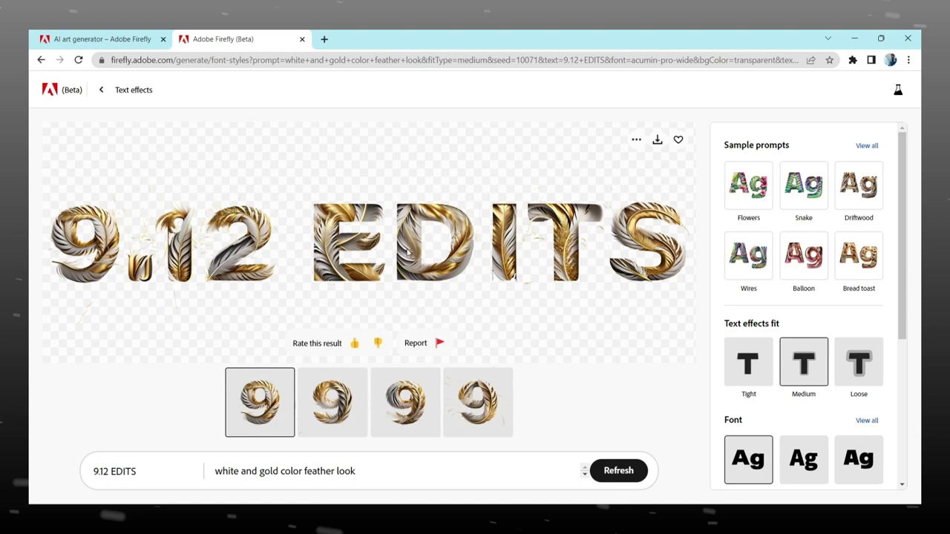
pyautogui.click(405, 402)
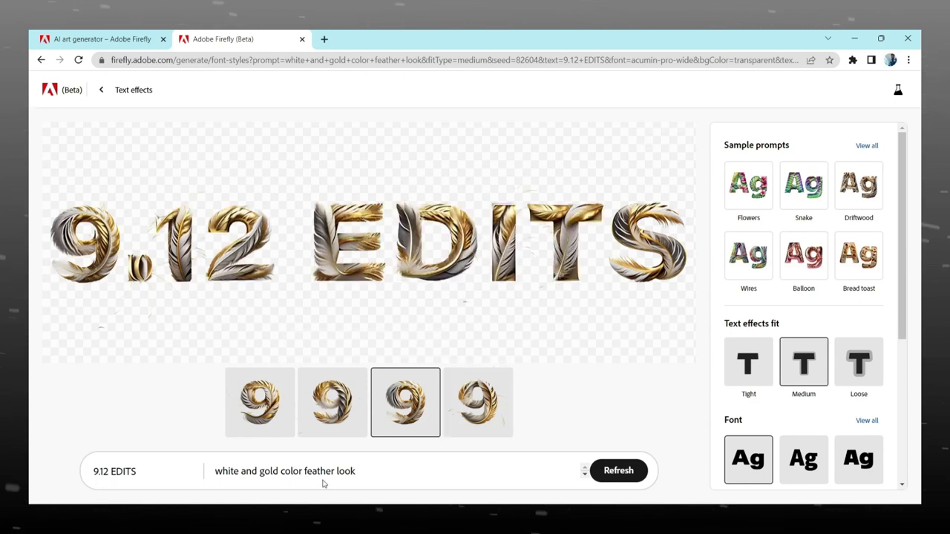
# Set the text effect background color to black after trying lime green
pyautogui.scroll(-3, 819, 483)
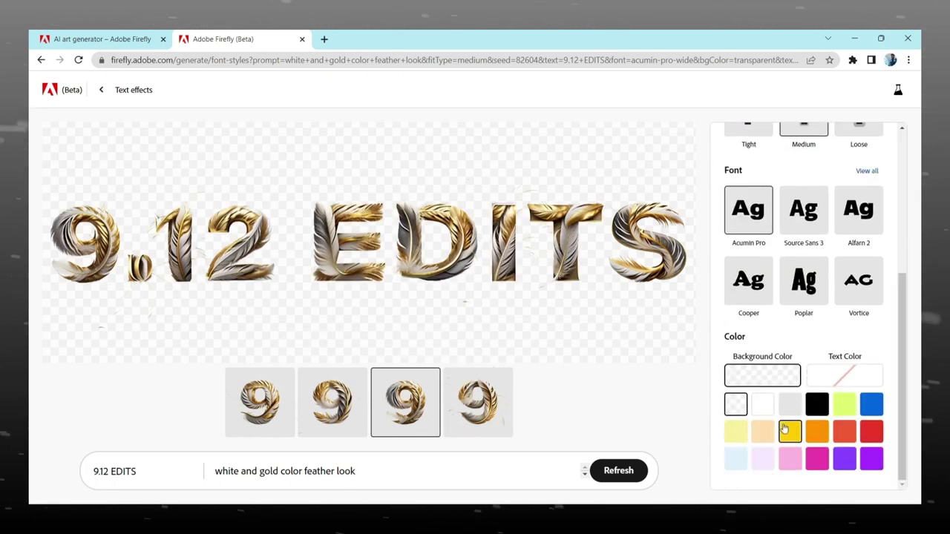
pyautogui.click(844, 404)
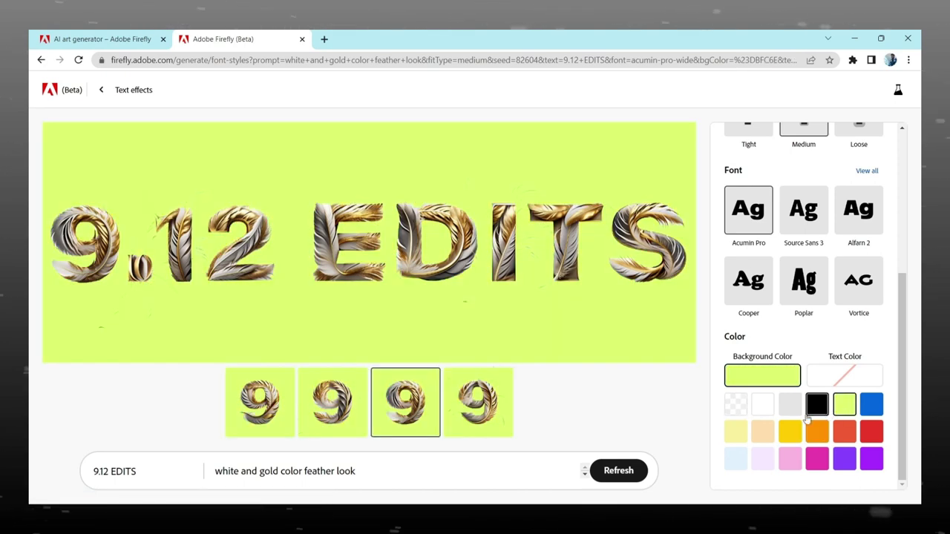
pyautogui.click(816, 405)
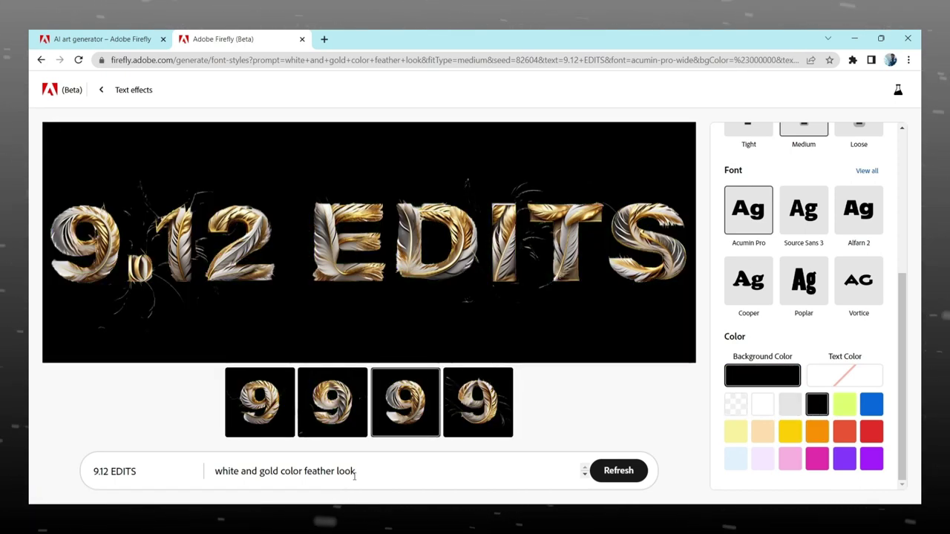
# Restyle the lettering as 'water and fishes' and download the result as a JPG
pyautogui.moveTo(355, 470); pyautogui.dragTo(212, 483)
pyautogui.write('water and fishes')
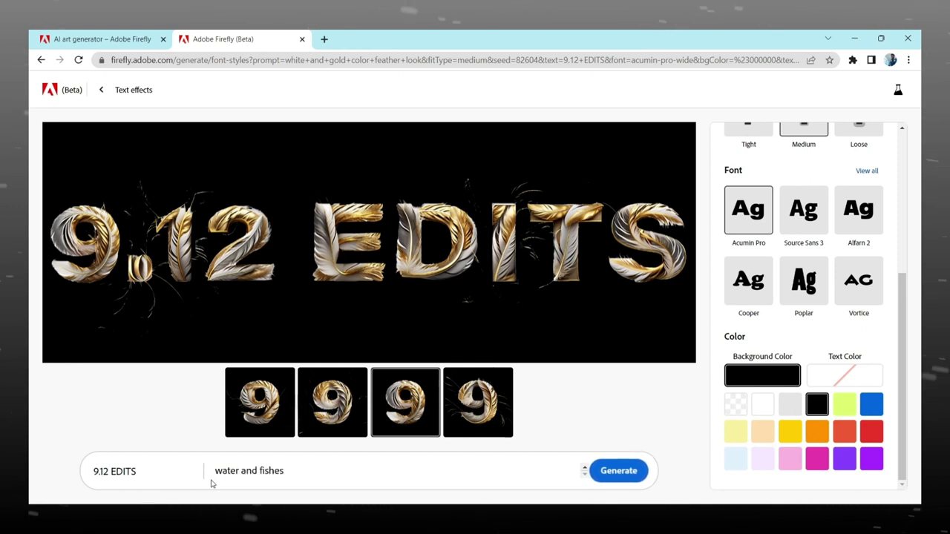
pyautogui.rightClick(223, 472)
pyautogui.press('Escape')
pyautogui.press('Return')
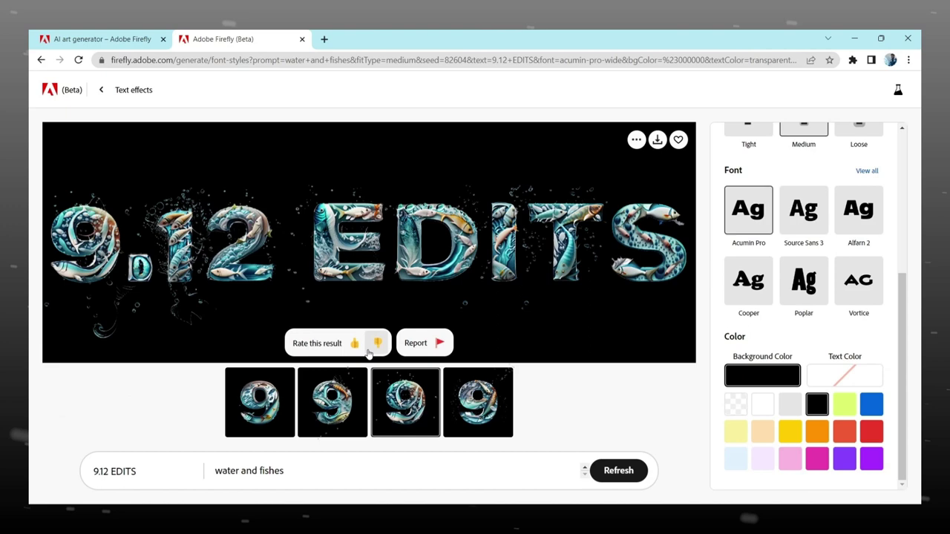
pyautogui.click(657, 141)
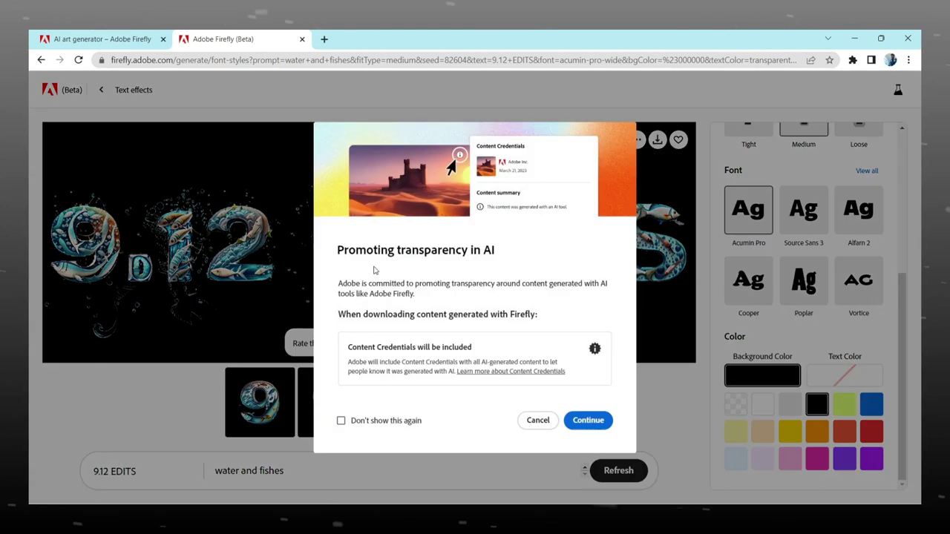
pyautogui.click(588, 420)
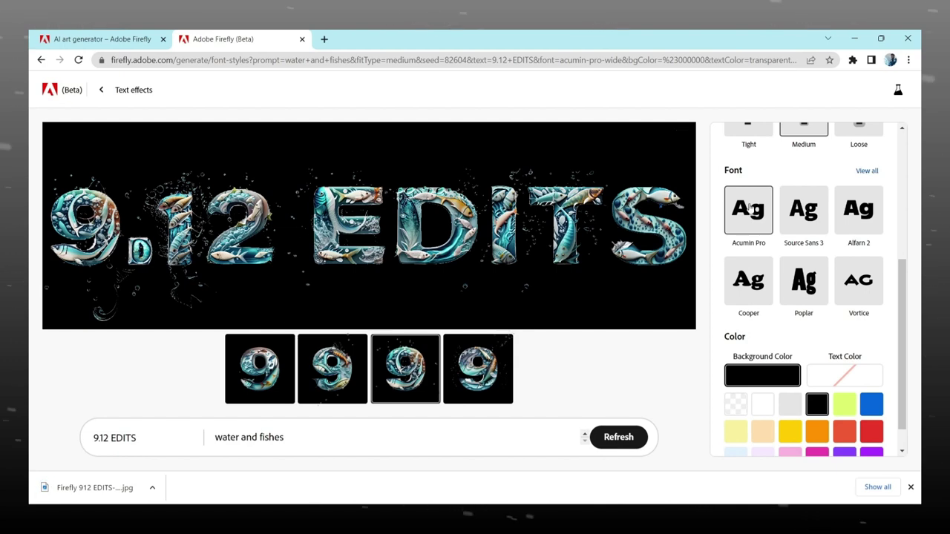
# Return to the Firefly home page showing the Text to image, Generative fill and Text effects cards
pyautogui.click(57, 90)
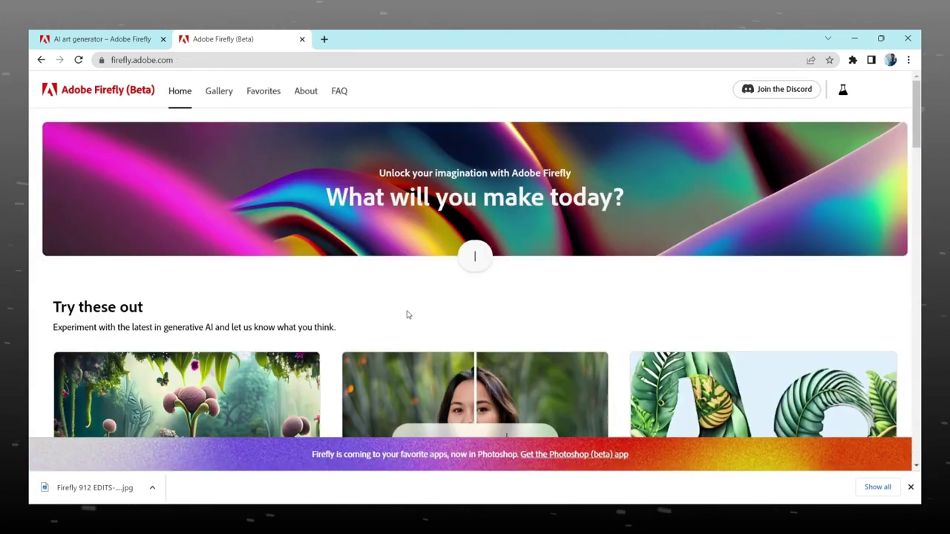
pyautogui.scroll(-5, 408, 319)
pyautogui.scroll(1, 795, 277)
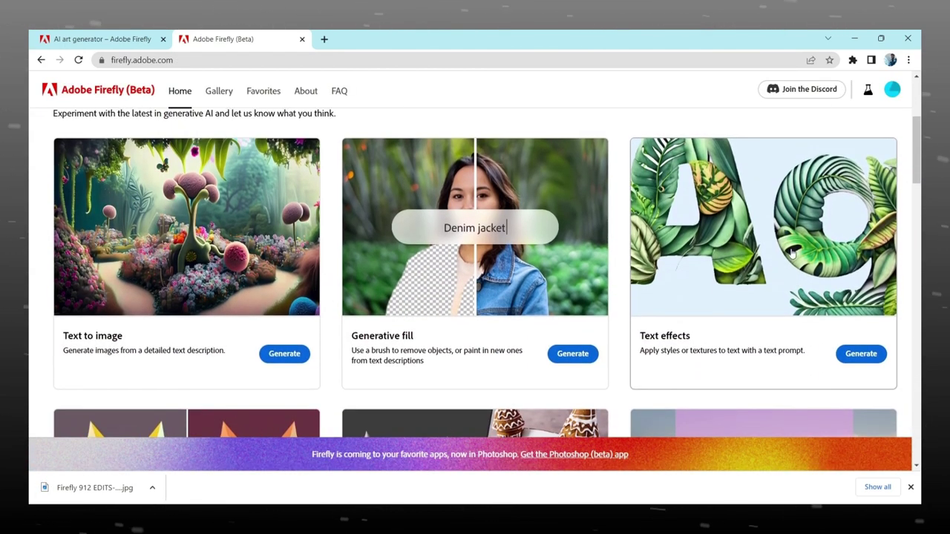